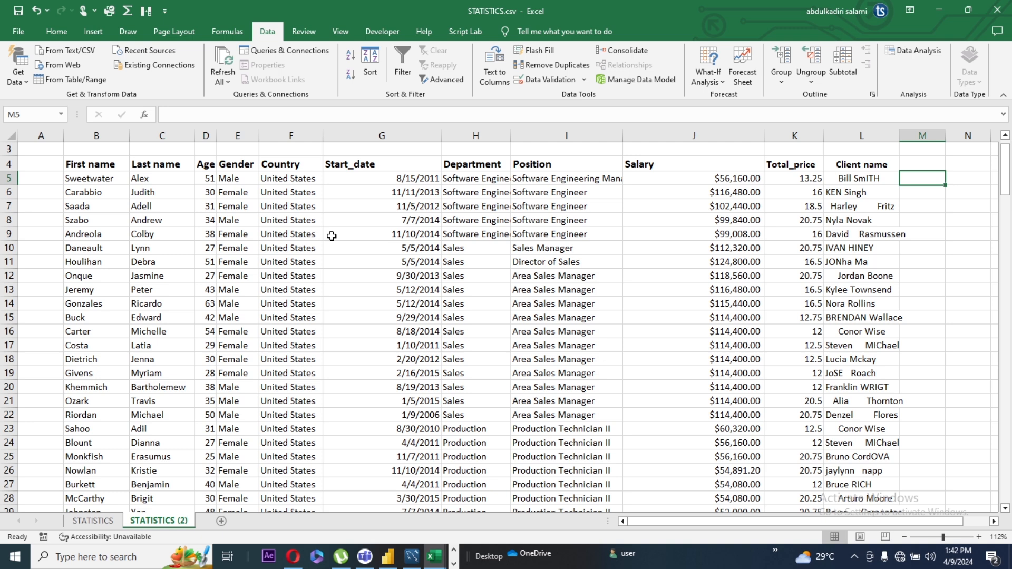
left_click(930, 204)
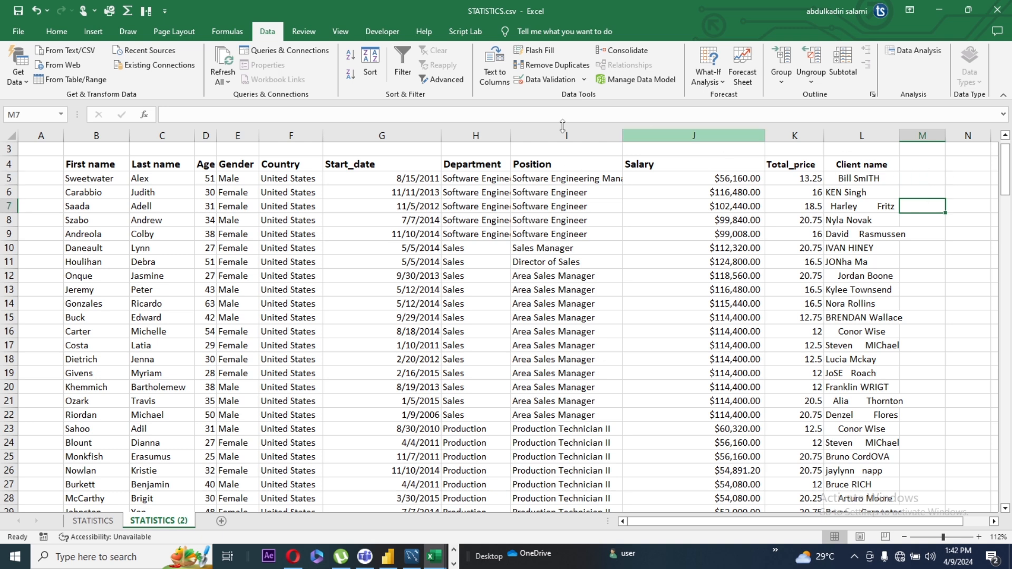
left_click(97, 166)
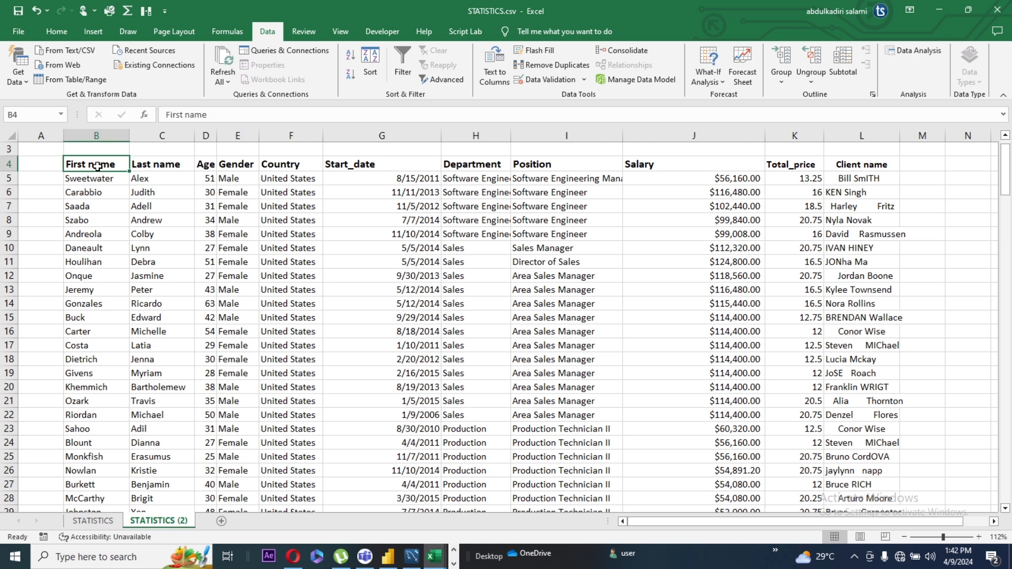
left_click(158, 168)
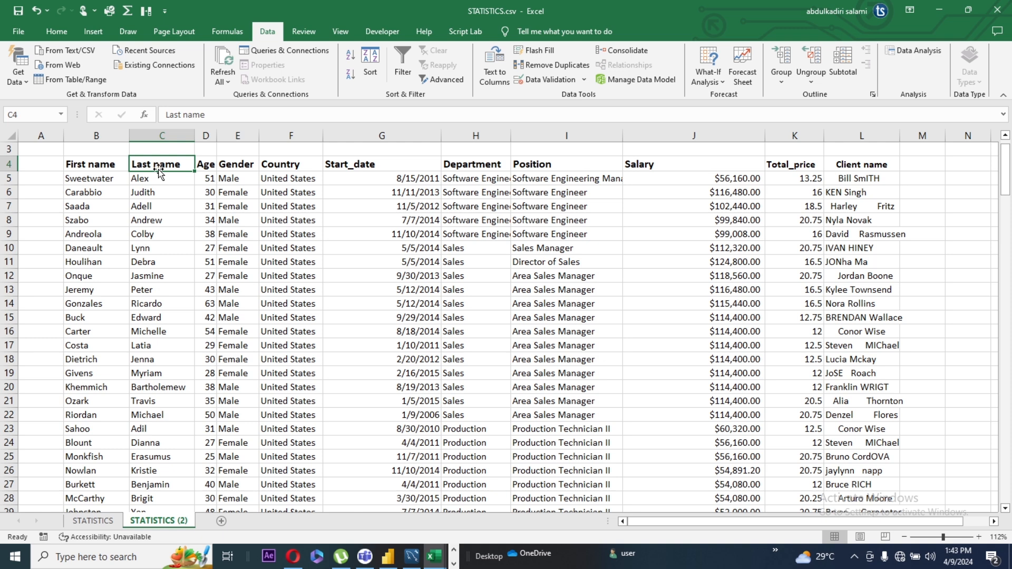
Insert a single blank column between the Last name and Age columns
left_click(205, 132)
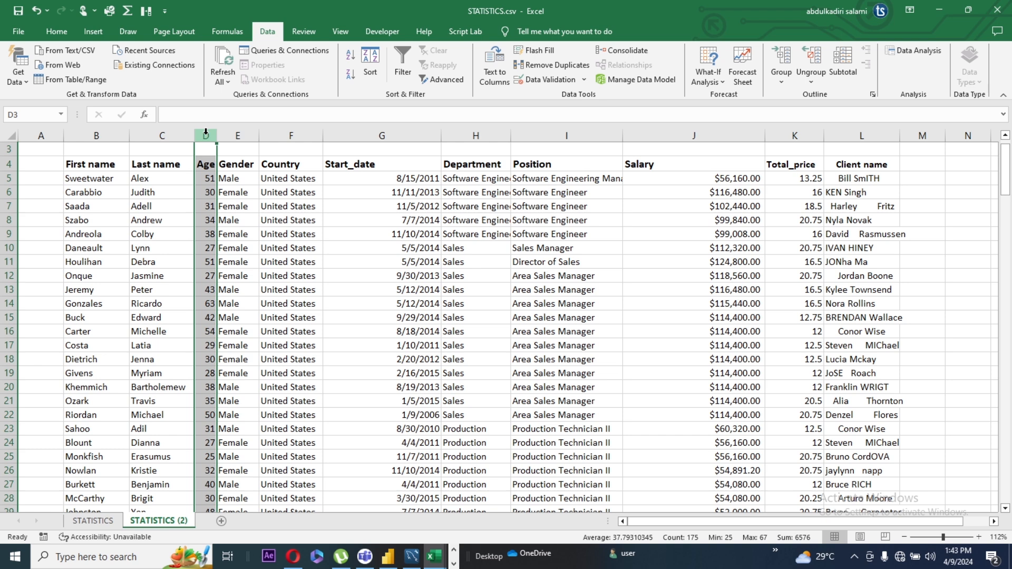
key("ctrl+shift+plus")
key("ctrl+shift+plus")
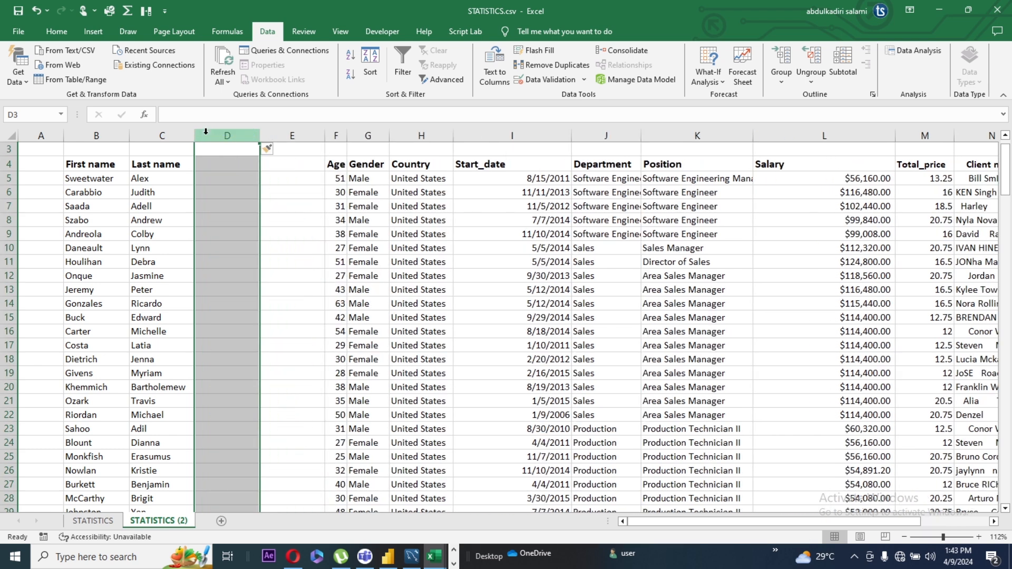
key("ctrl+z")
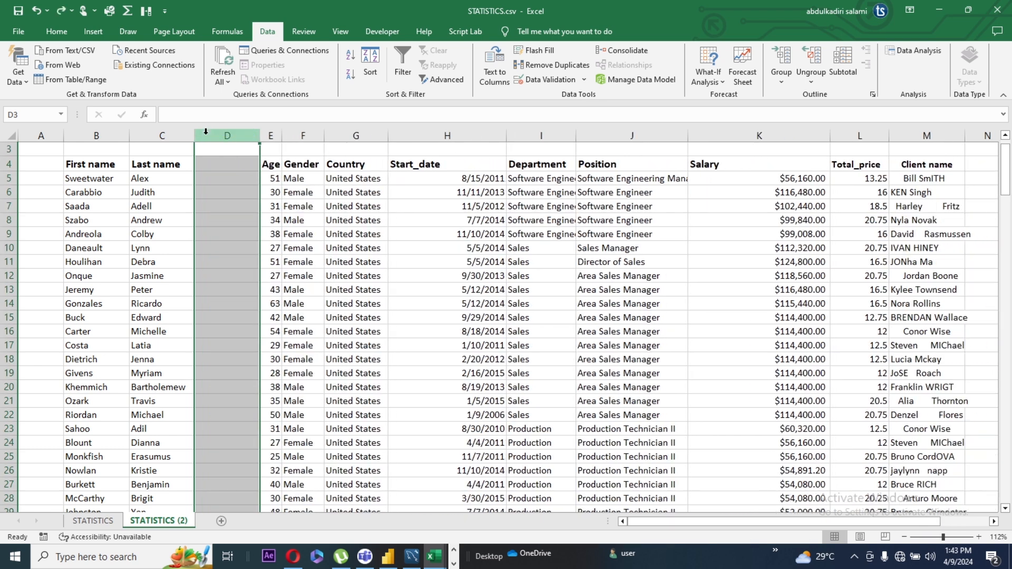
Combine the first and last name with a space between them in cell D5 using =CONCATENATE(B5," ",C5)
left_click(225, 179)
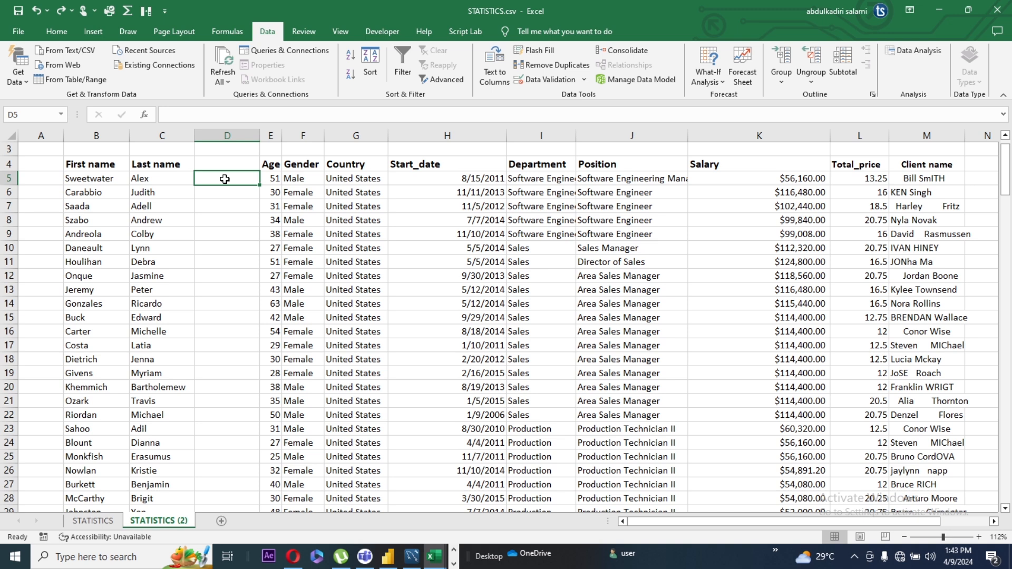
type("=")
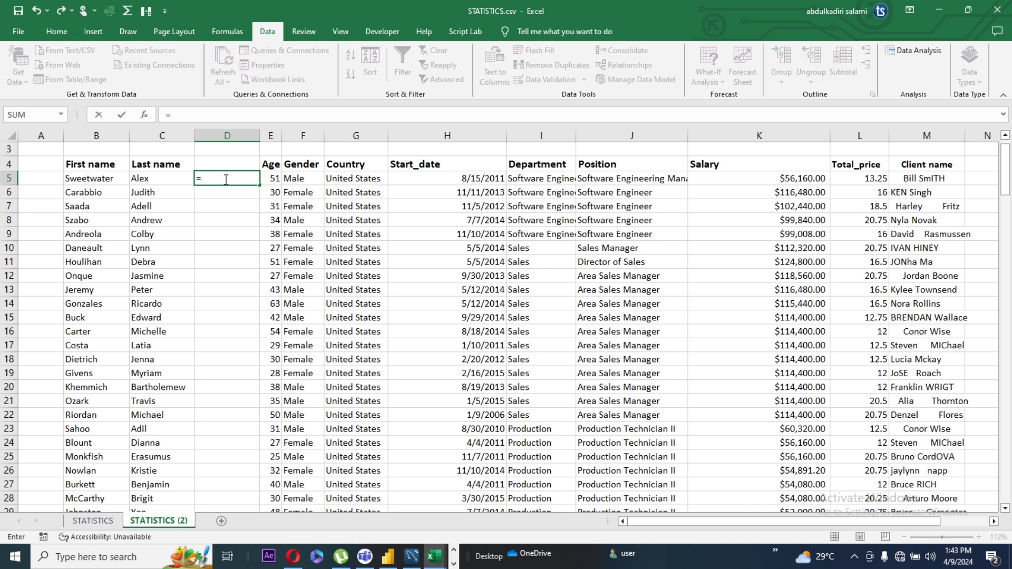
type("conca")
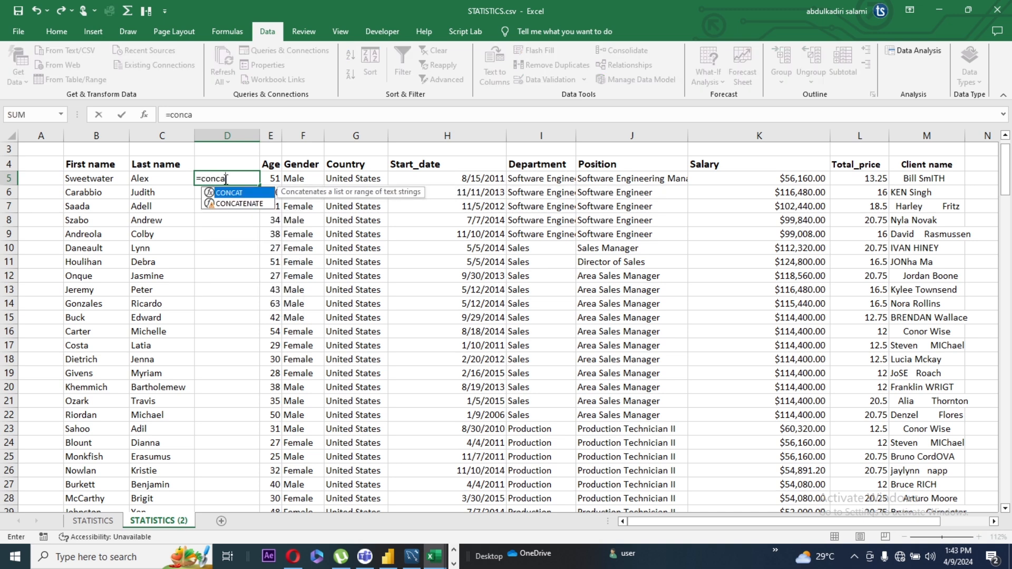
left_click(232, 204)
double_click(232, 205)
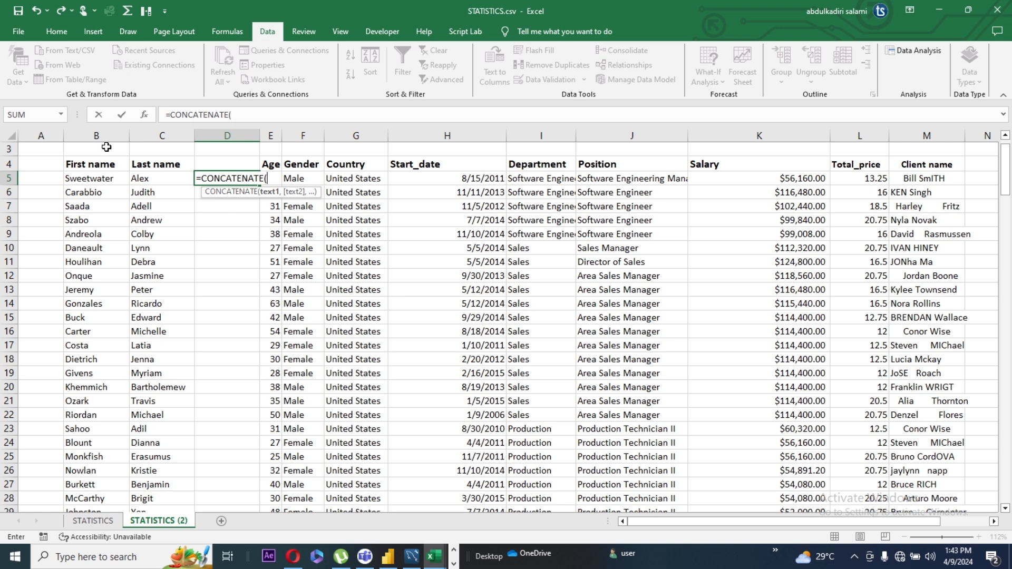
left_click(95, 182)
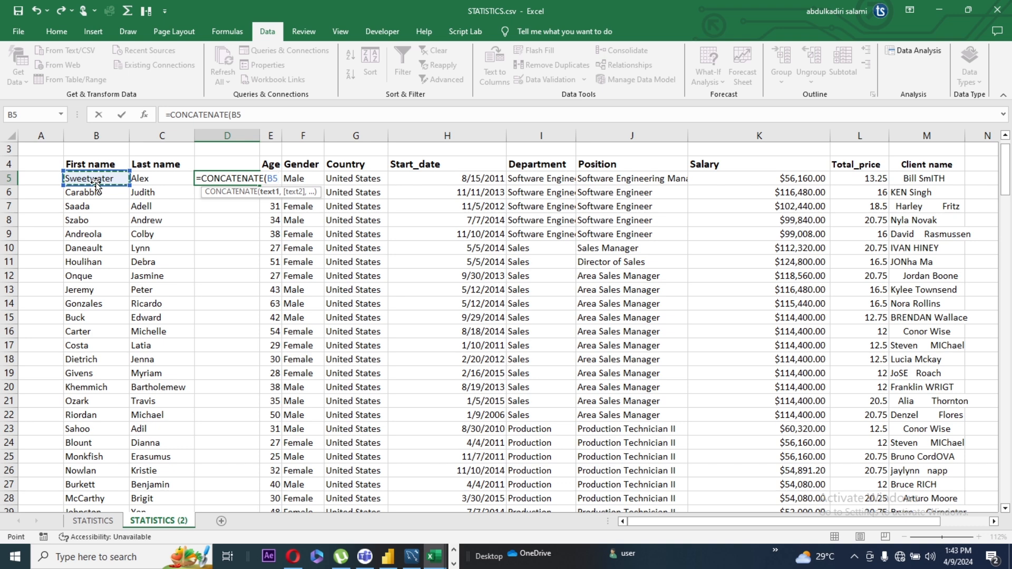
type(",")
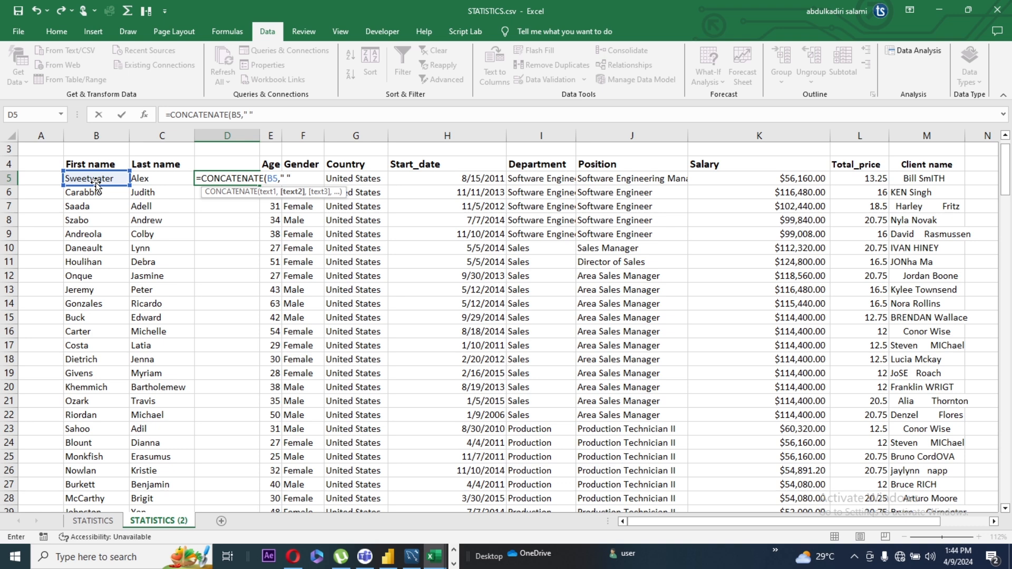
type("\" \",")
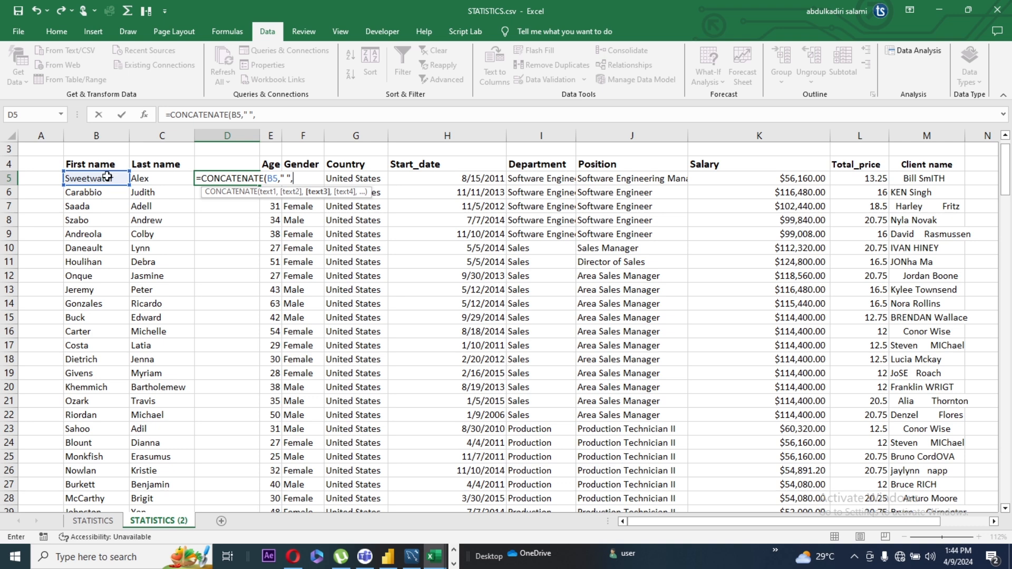
left_click(151, 180)
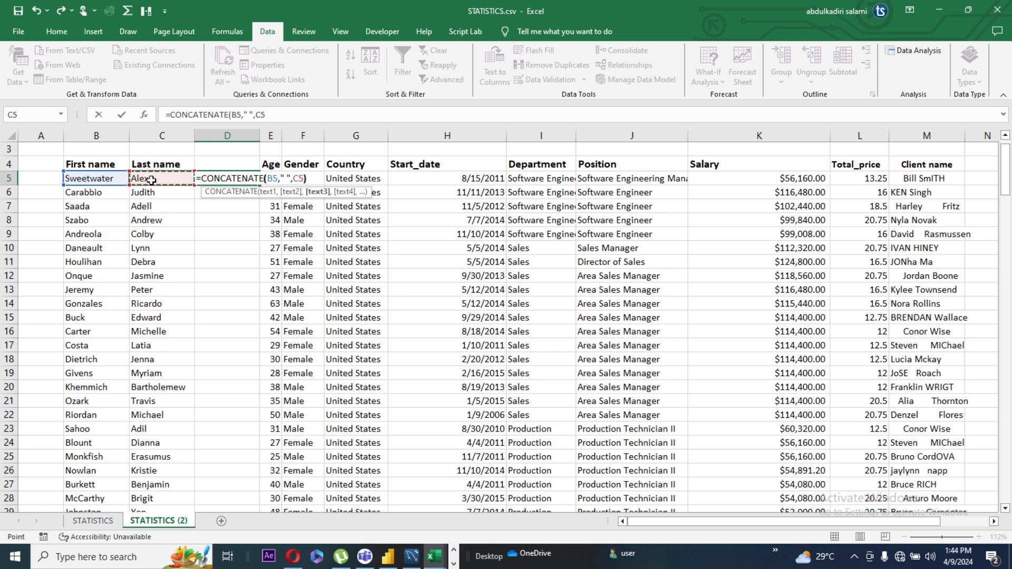
type(")")
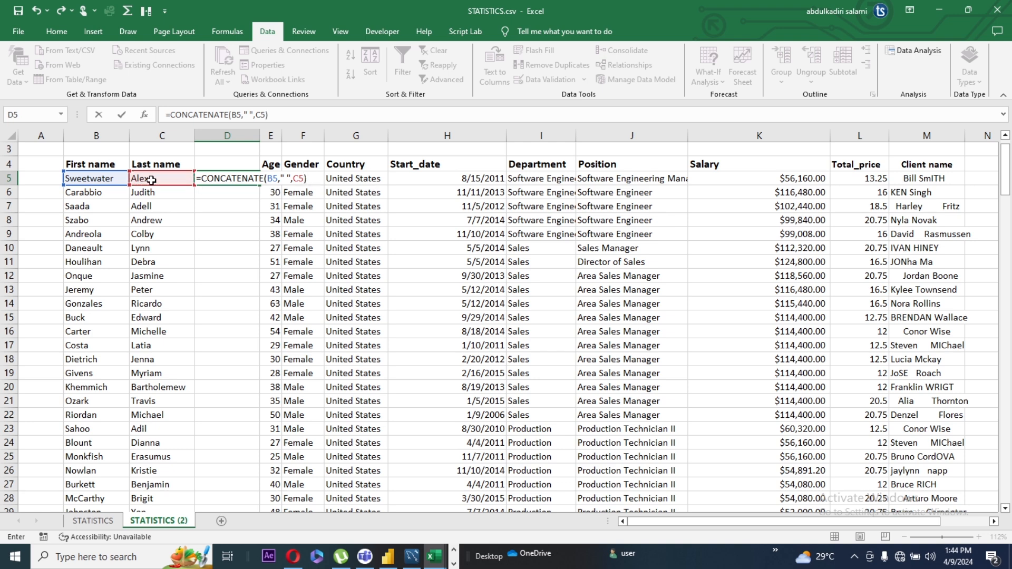
key("Return")
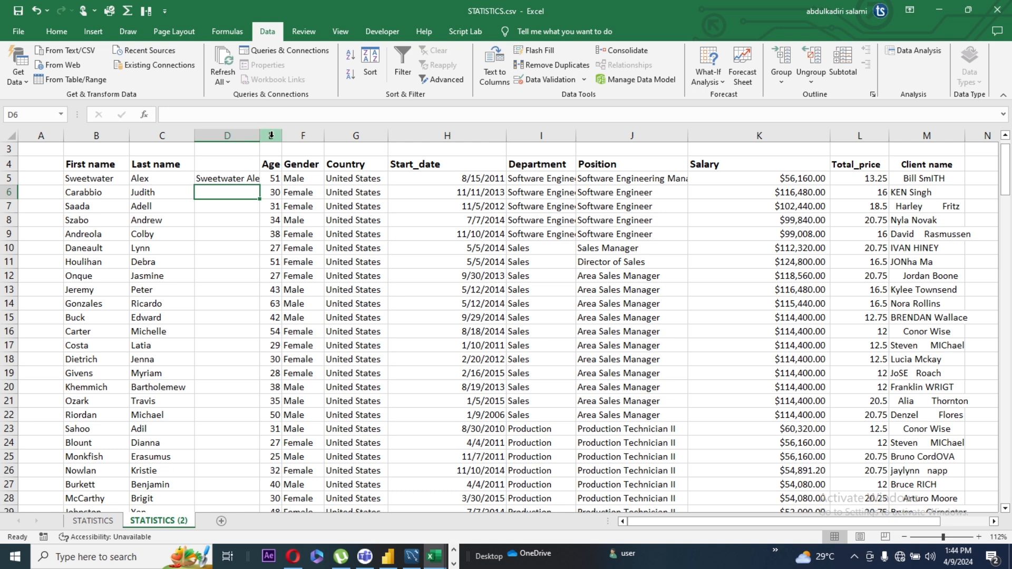
Widen the Age column and column D, and fill the CONCATENATE formula from D5 down to the end of the data
left_click_drag(281, 135, 344, 135)
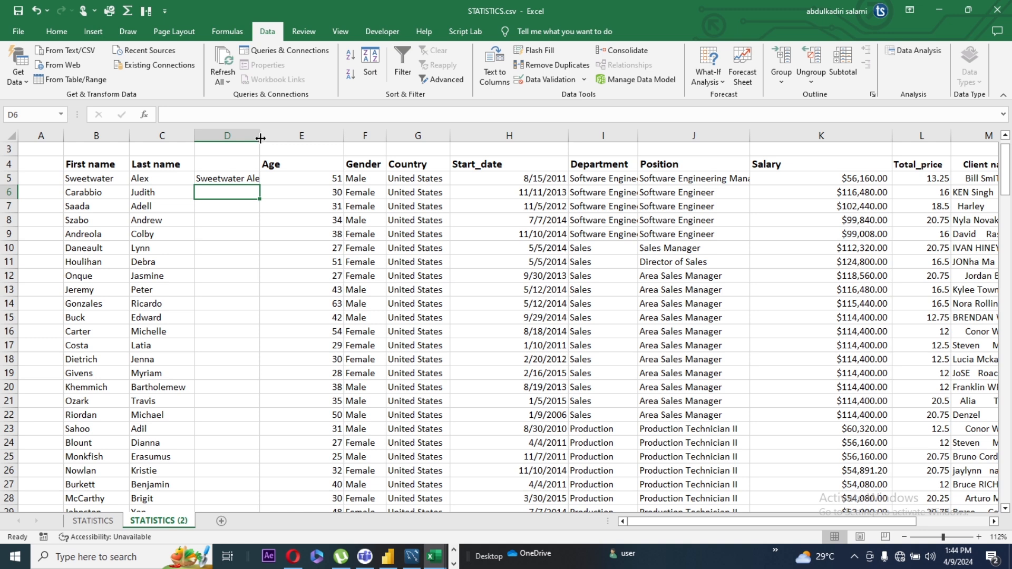
left_click_drag(262, 138, 300, 138)
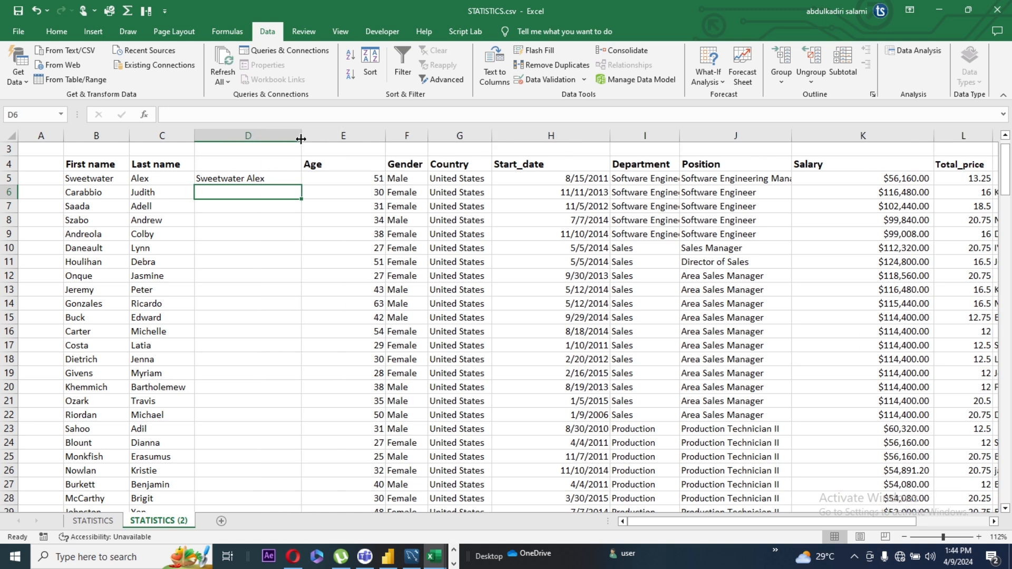
left_click(240, 179)
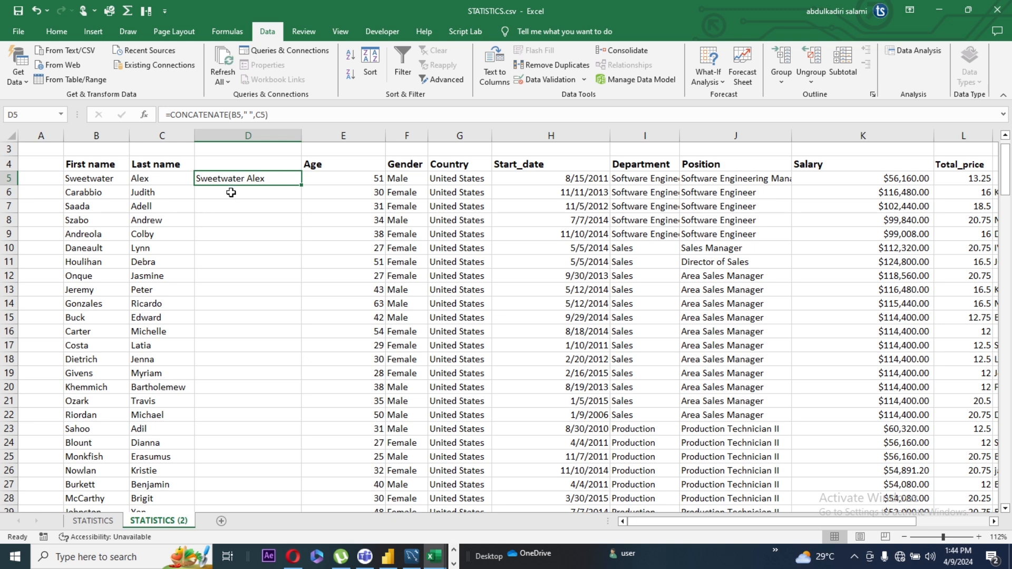
double_click(302, 186)
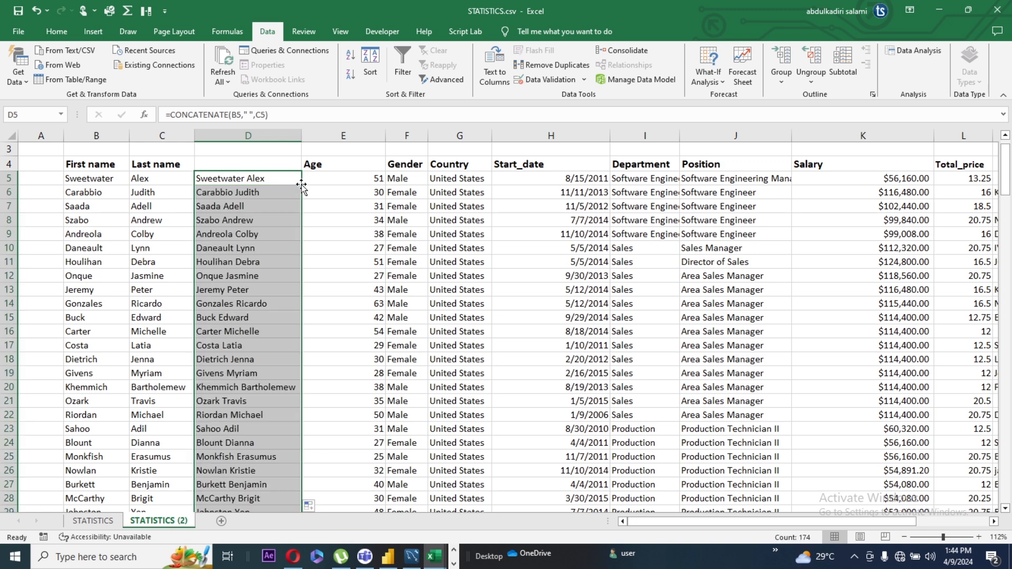
left_click(323, 184)
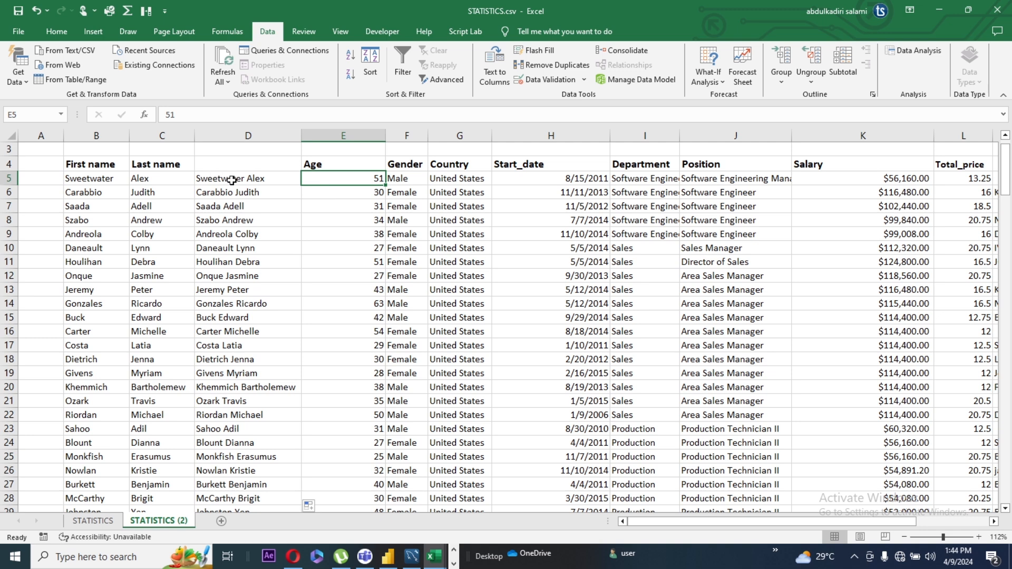
Enter the header "Full name" in cell D4 and insert a blank column before the Age column
left_click(226, 165)
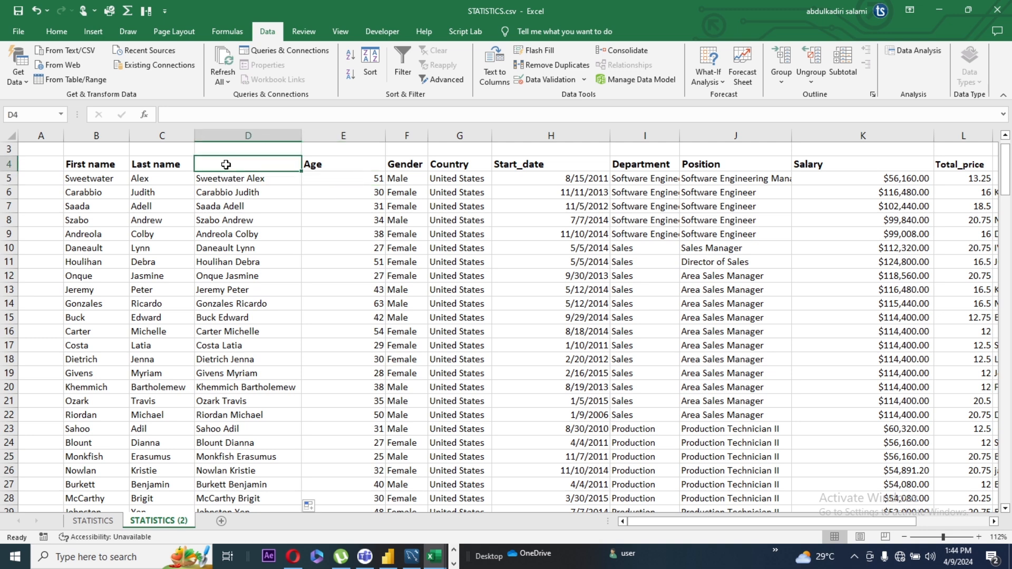
type("Full name")
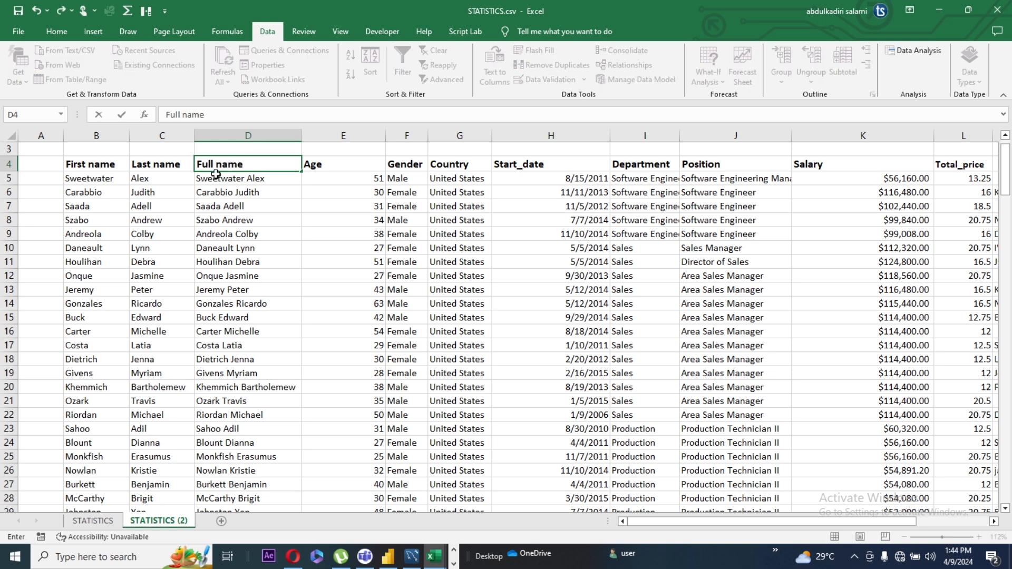
left_click(270, 191)
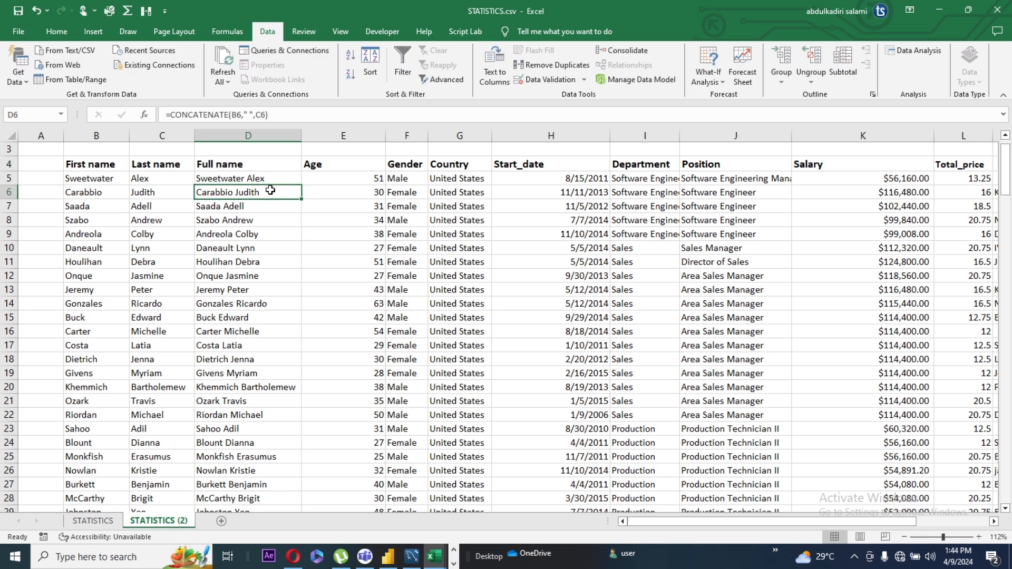
left_click(317, 133)
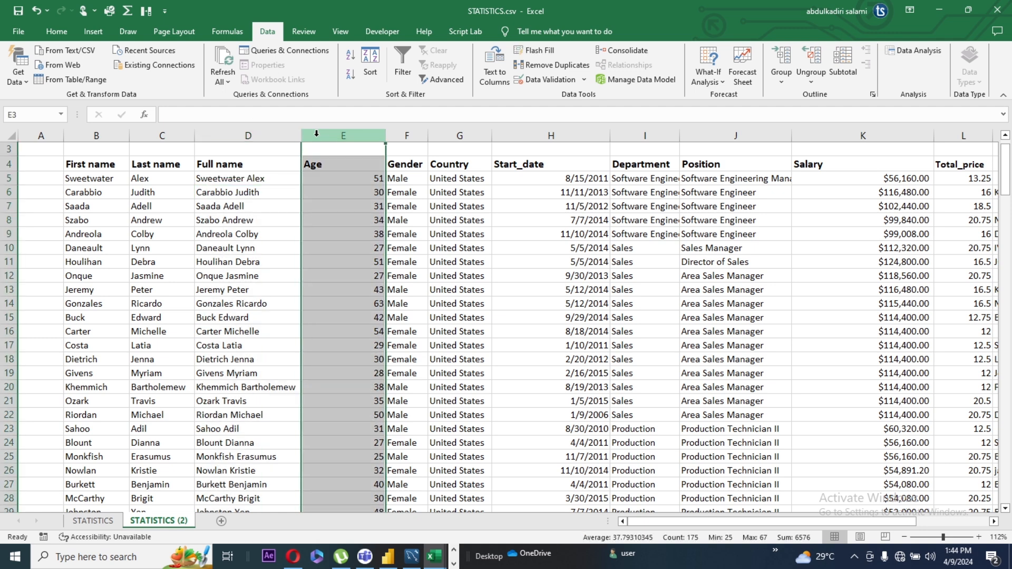
key("ctrl+shift+plus")
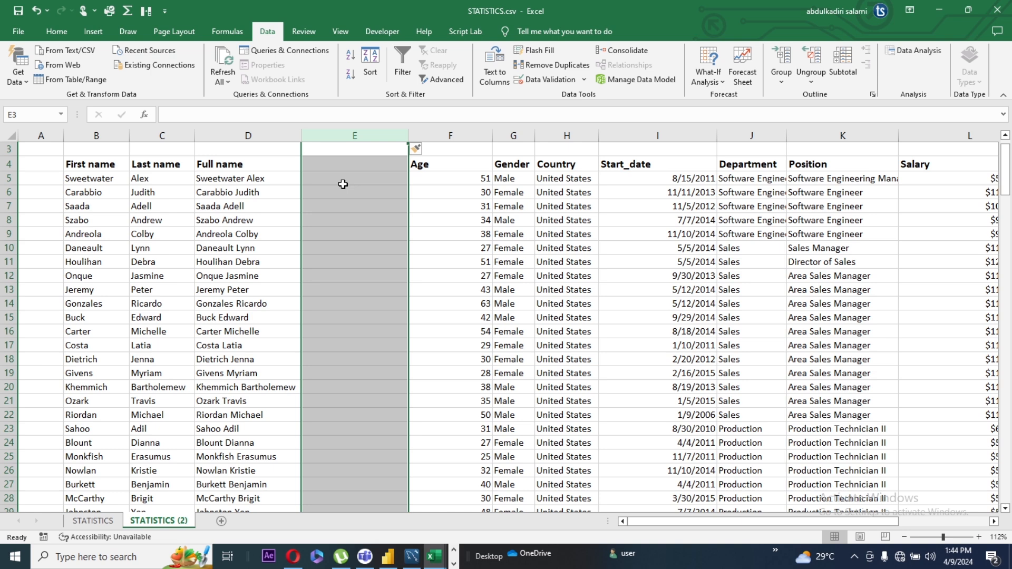
Combine the first and last name with a space delimiter in cell E5 using =TEXTJOIN(" ",,B5:C5)
left_click(343, 184)
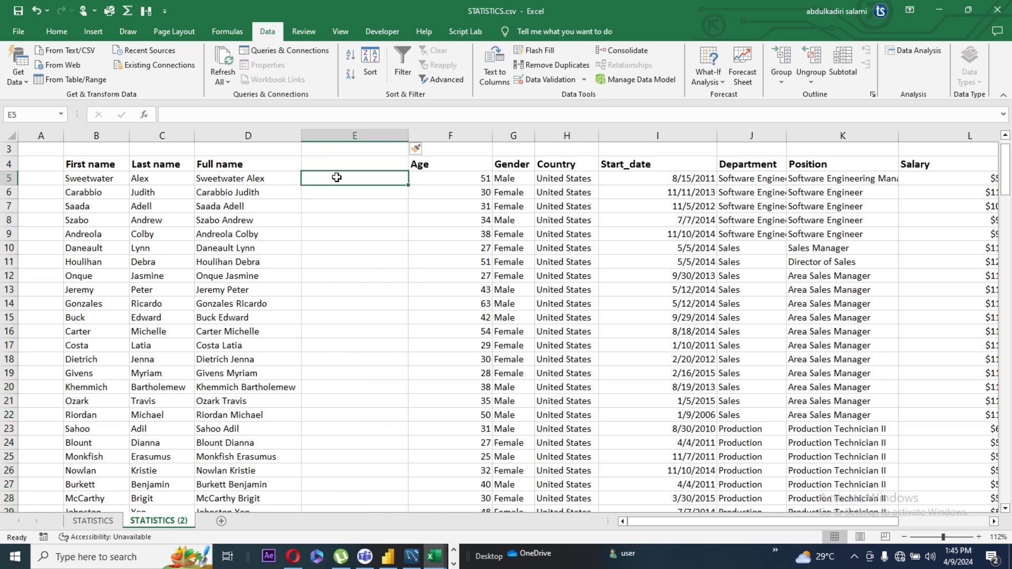
type("=")
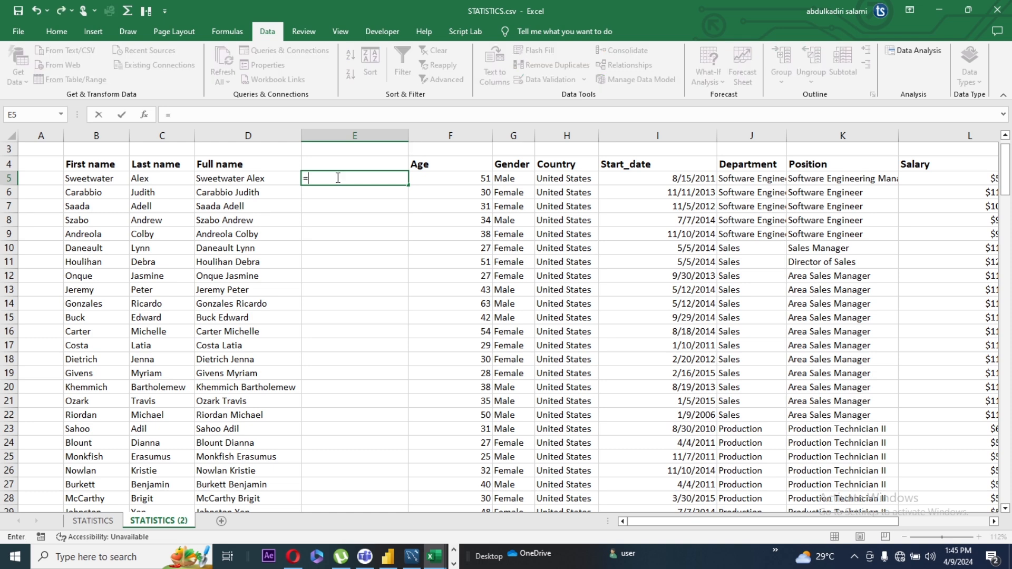
type("text")
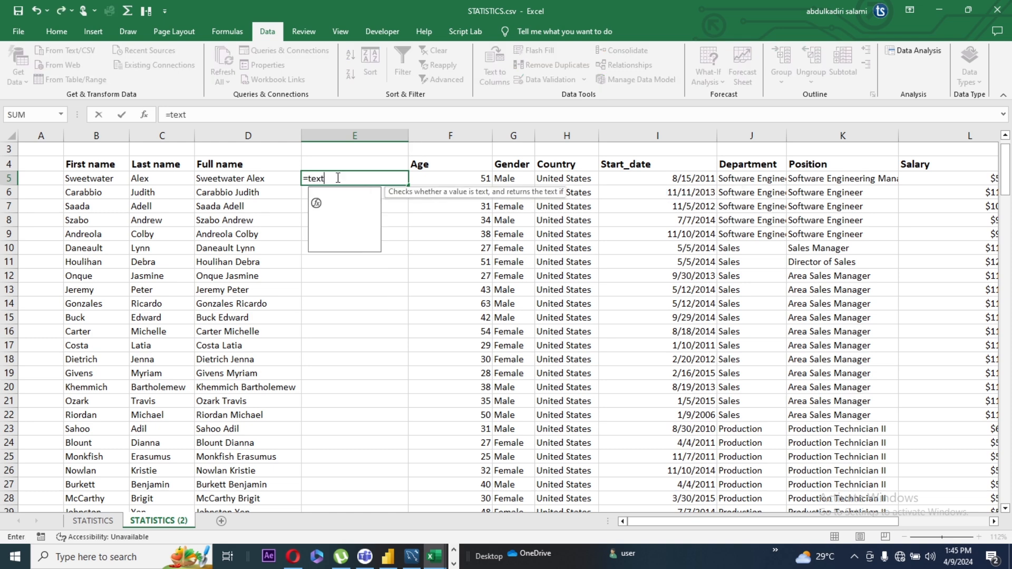
left_click(337, 204)
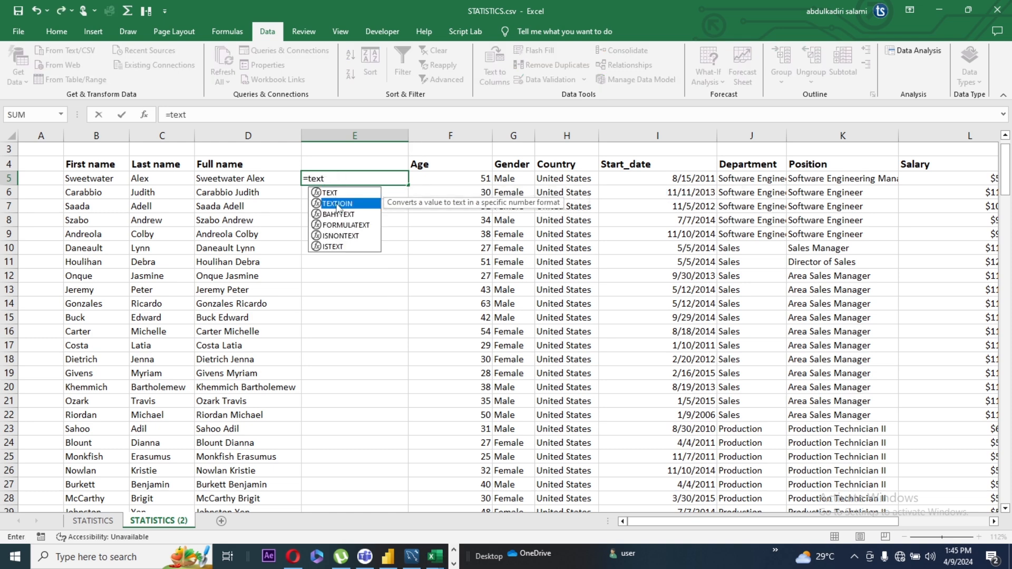
double_click(338, 204)
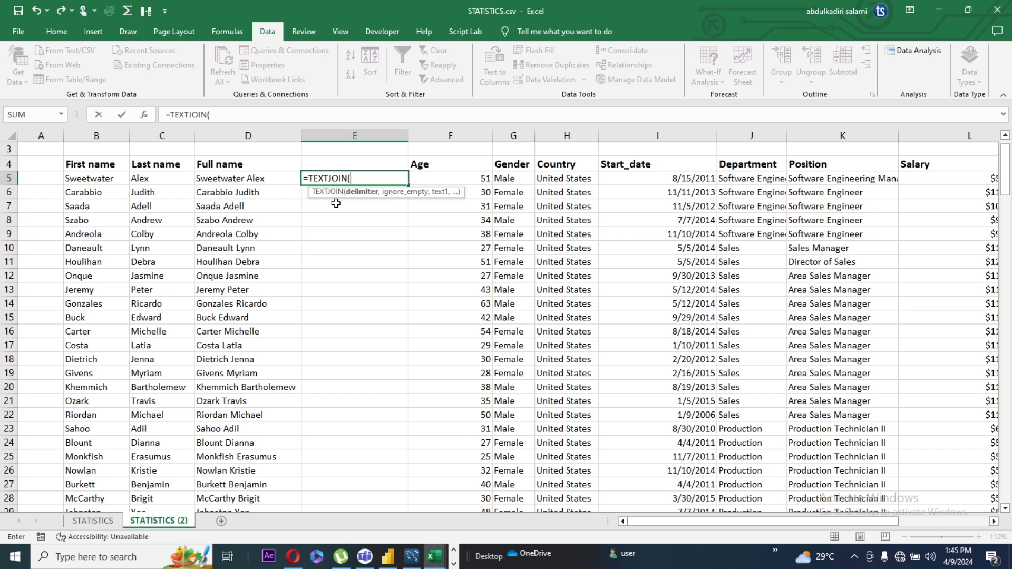
type("\" \",")
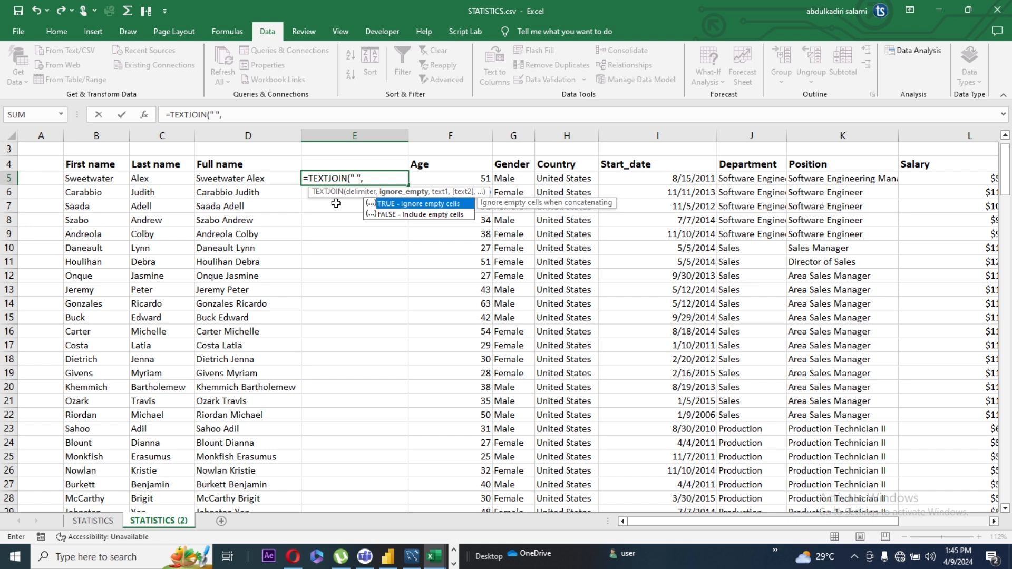
type(",")
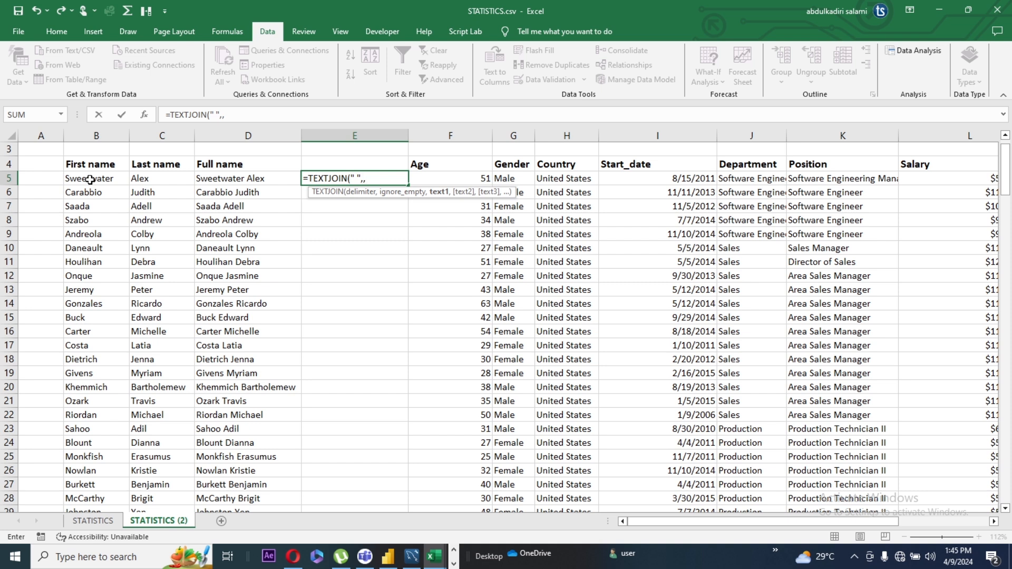
left_click_drag(89, 180, 141, 179)
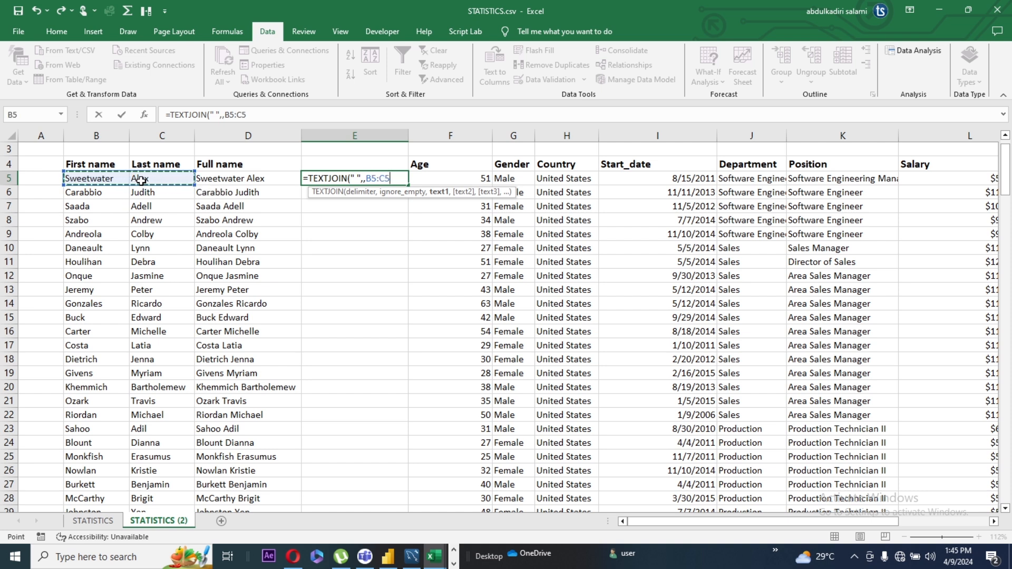
type(")")
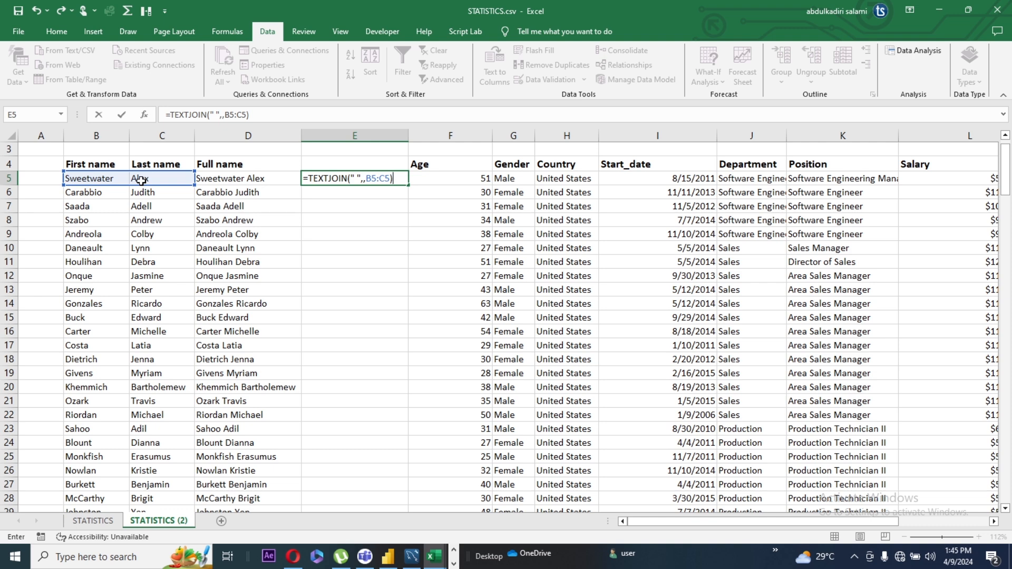
key("Return")
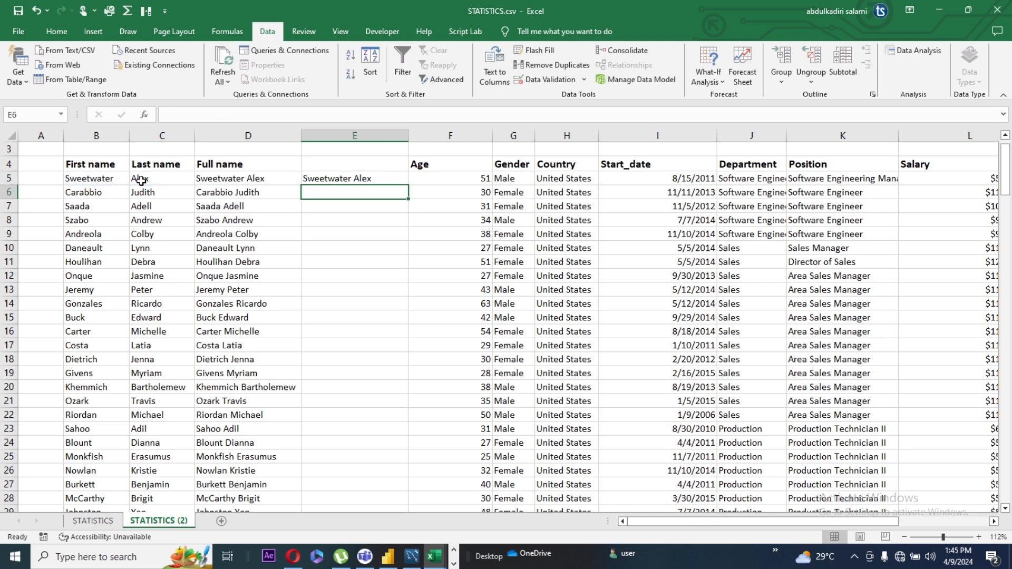
Enter the header "Full names" in cell E4
left_click(351, 179)
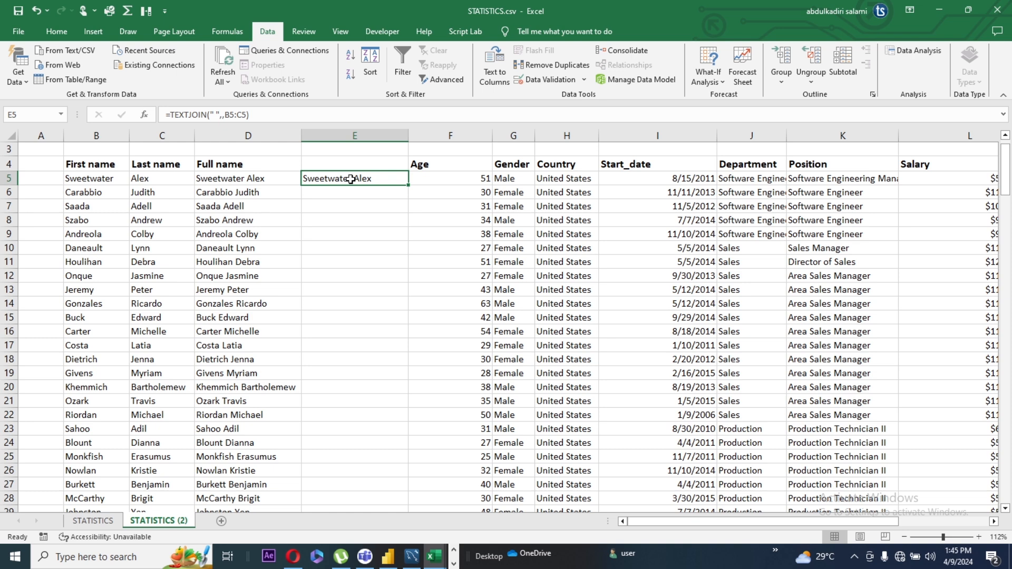
left_click(343, 166)
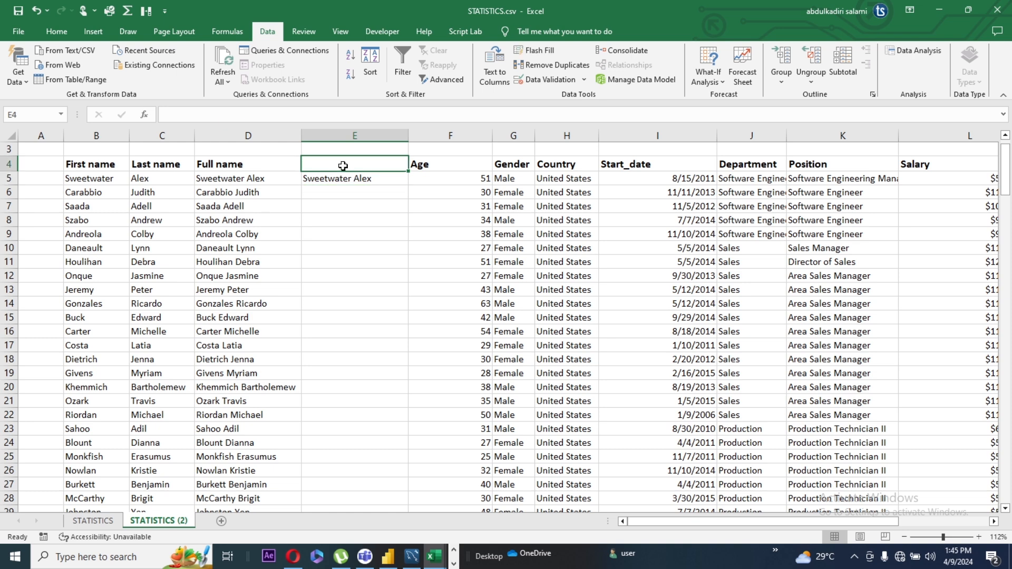
type("F")
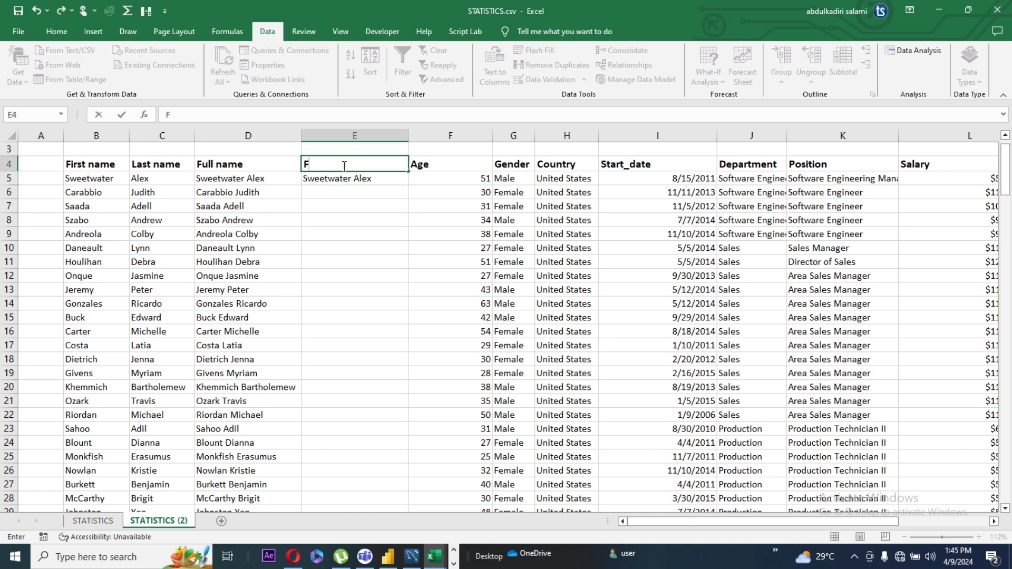
type("ull names")
Fill the TEXTJOIN formula from E5 down to the end of the data
left_click(356, 178)
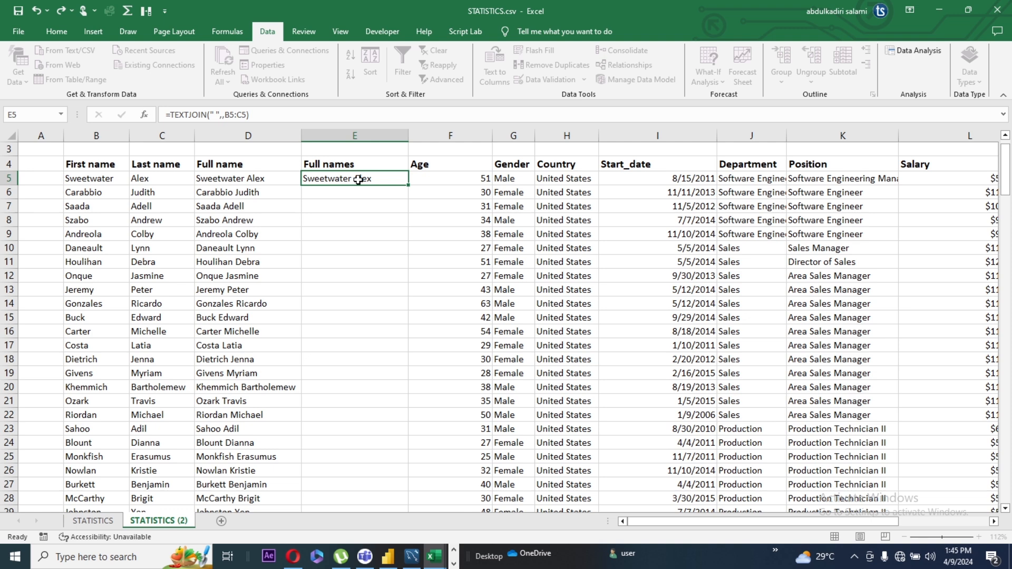
double_click(409, 185)
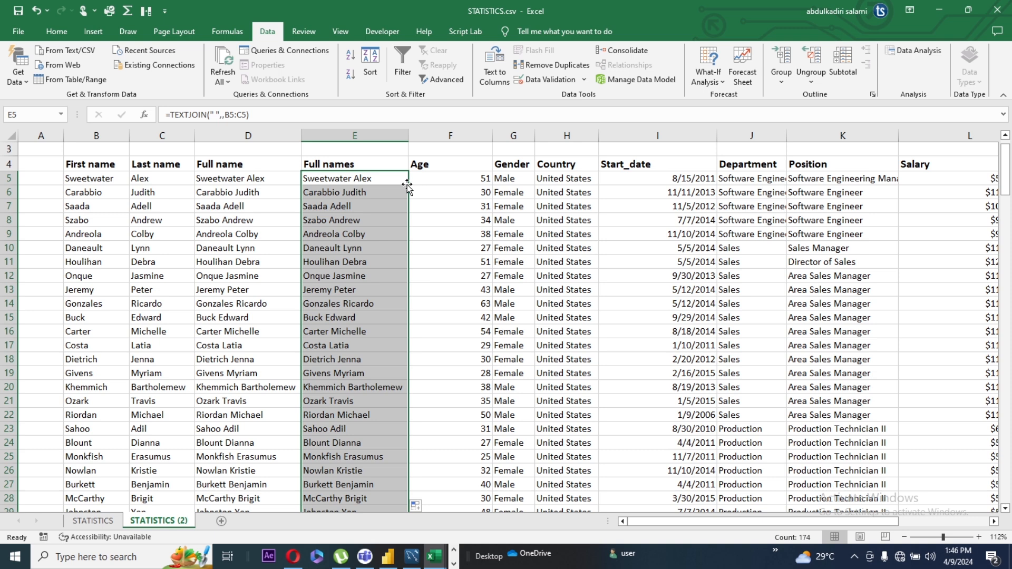
left_click(423, 192)
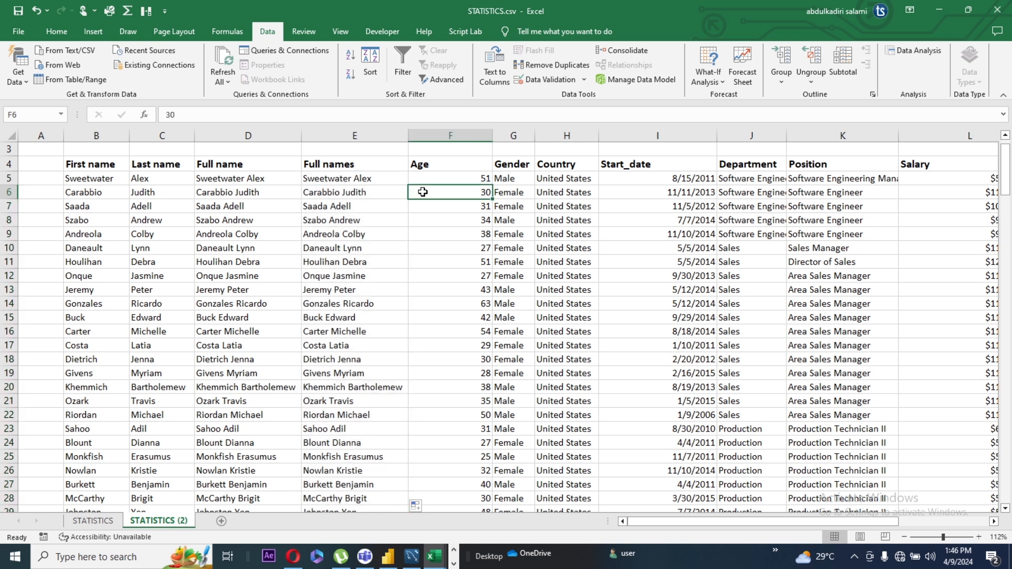
Change the TEXTJOIN delimiter in E5 to ": " and fill the formula down the Full names column
left_click(346, 180)
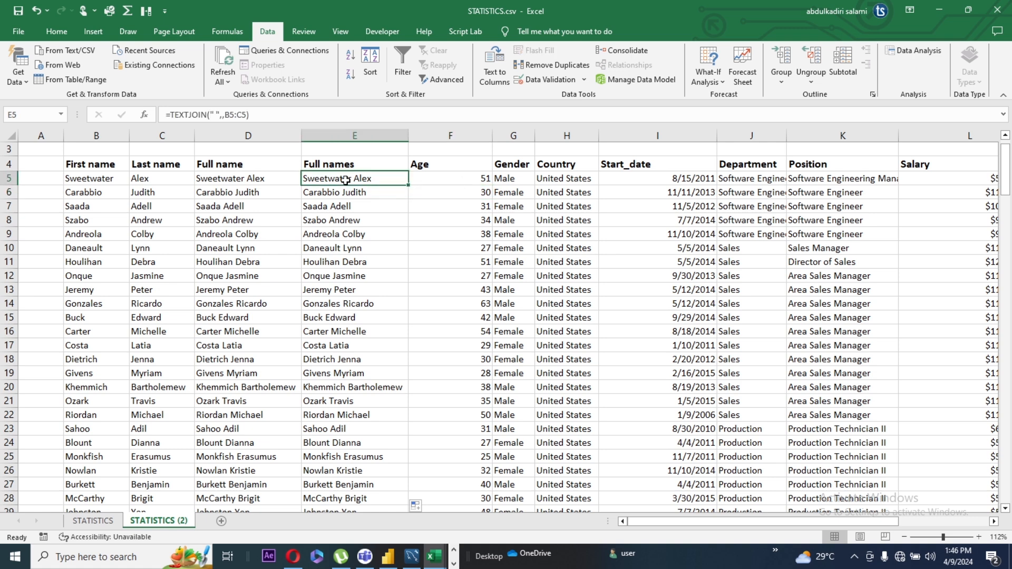
left_click(215, 114)
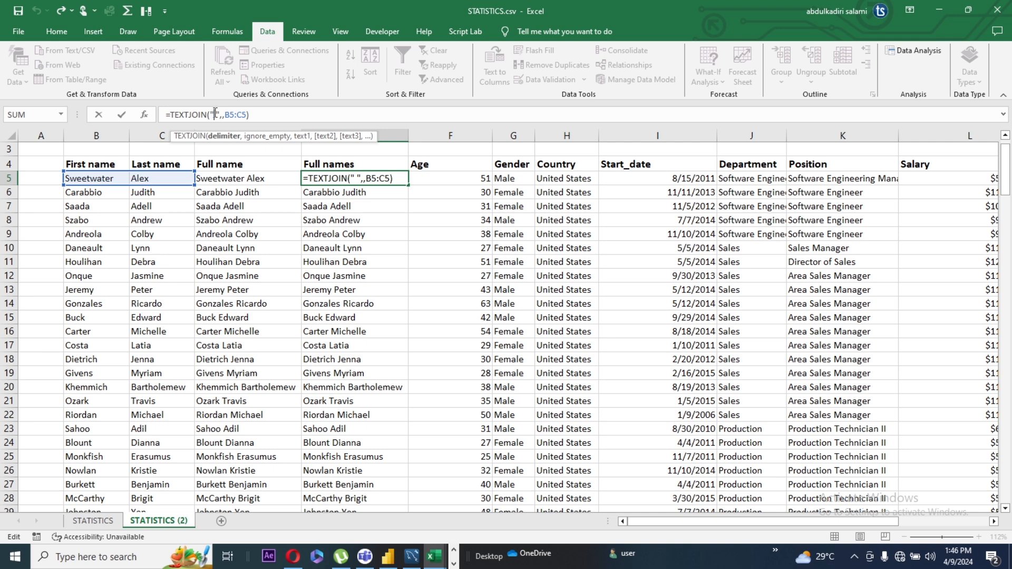
type(":")
left_click(369, 192)
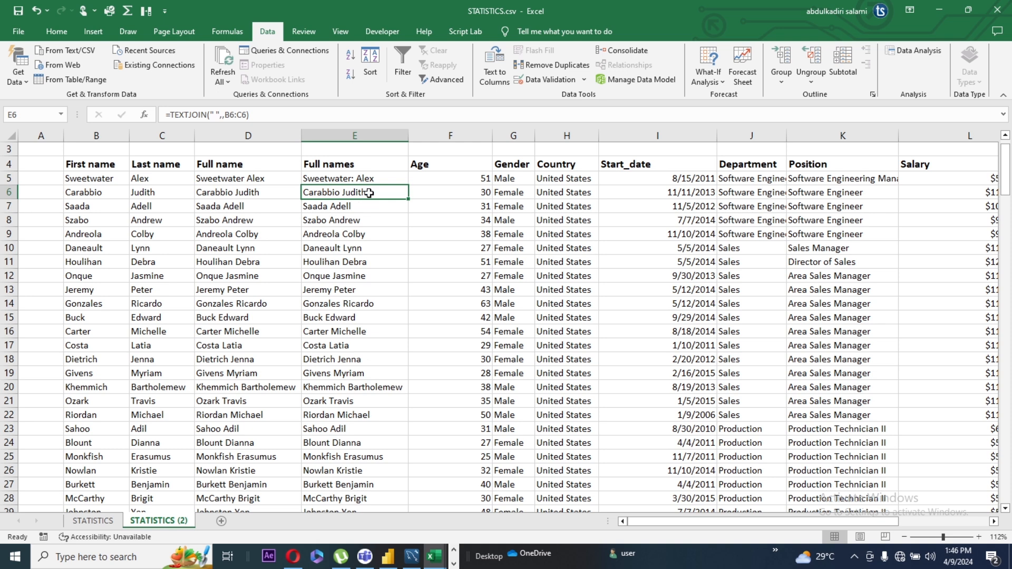
left_click(372, 178)
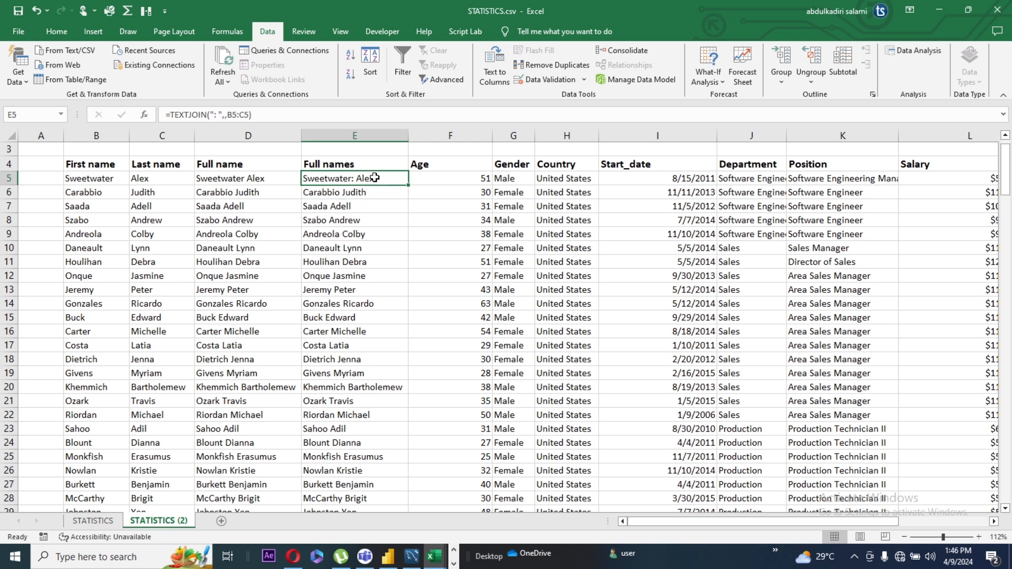
double_click(408, 184)
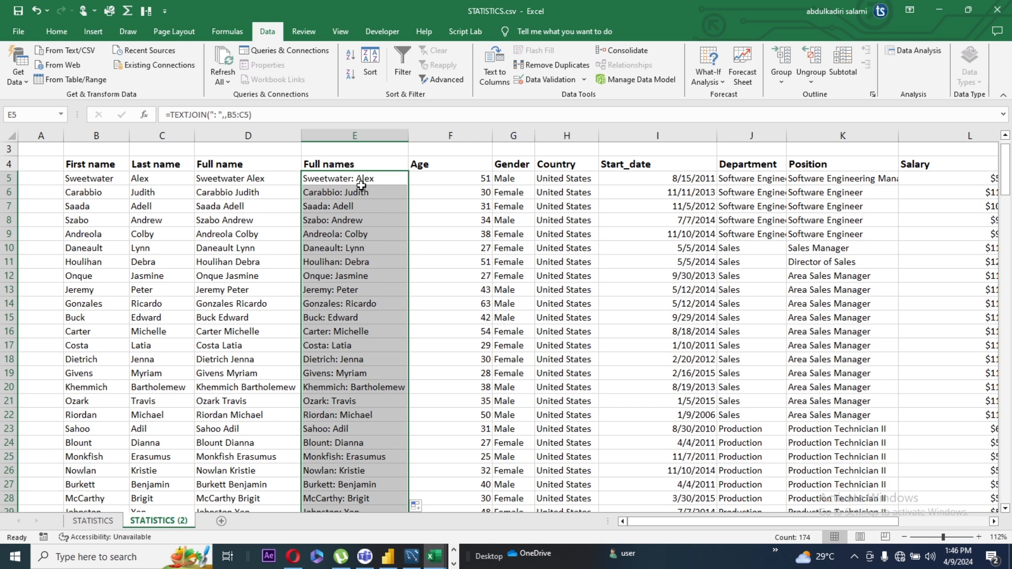
Replace the colon in E5's TEXTJOIN delimiter with a hyphen, giving "- ", and fill the formula down the column
left_click(217, 114)
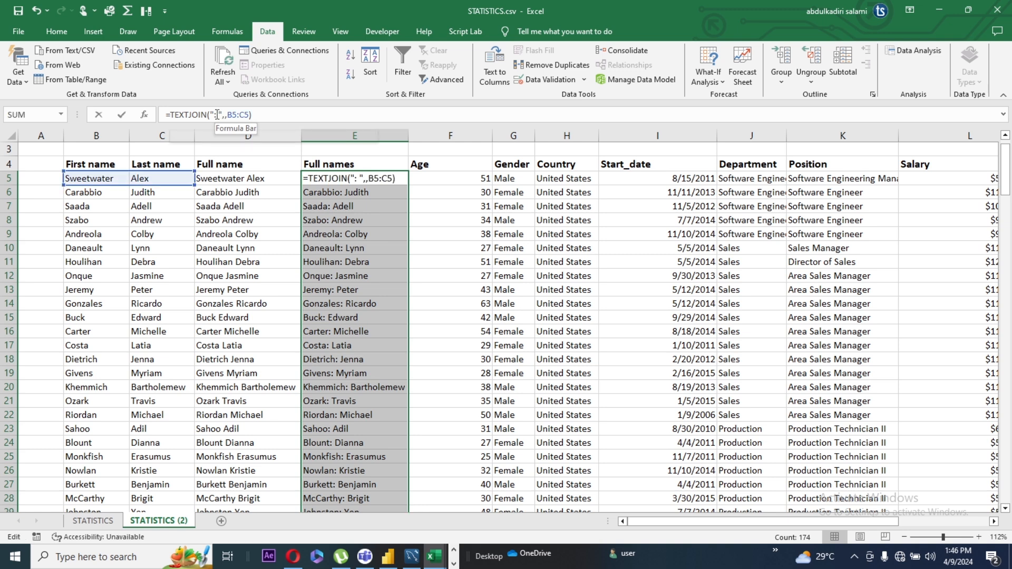
key("BackSpace")
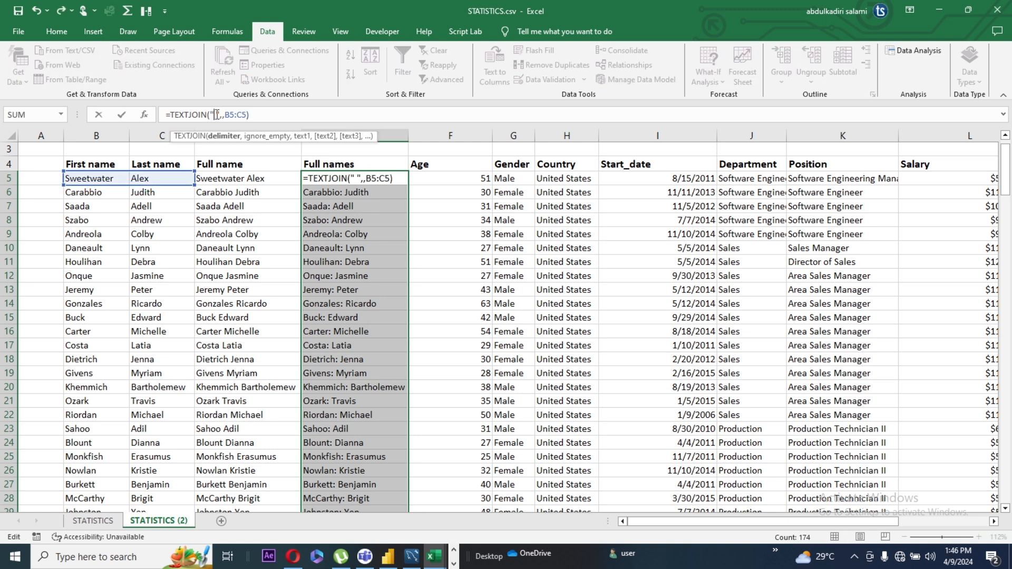
type("-")
left_click(403, 184)
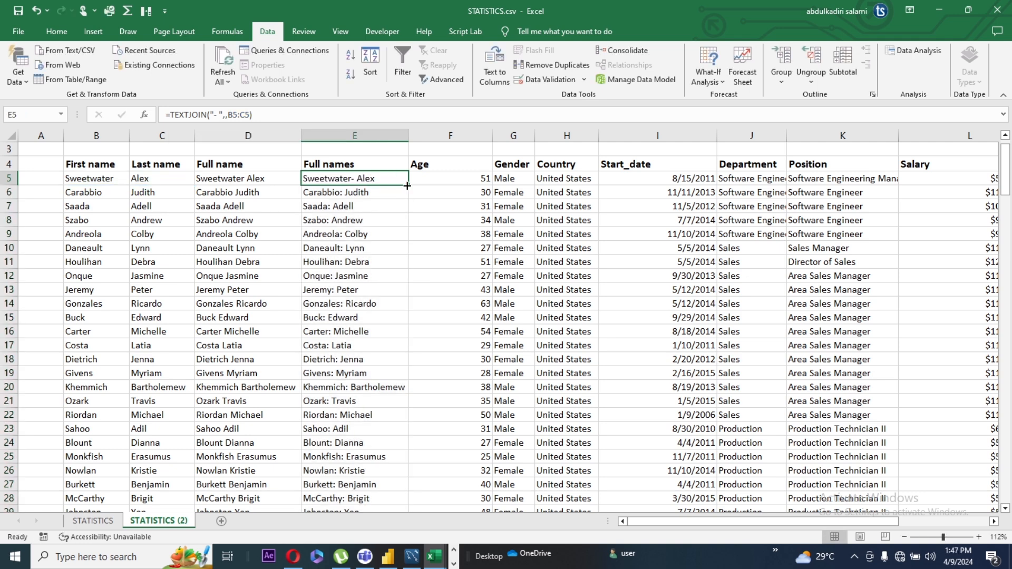
double_click(408, 185)
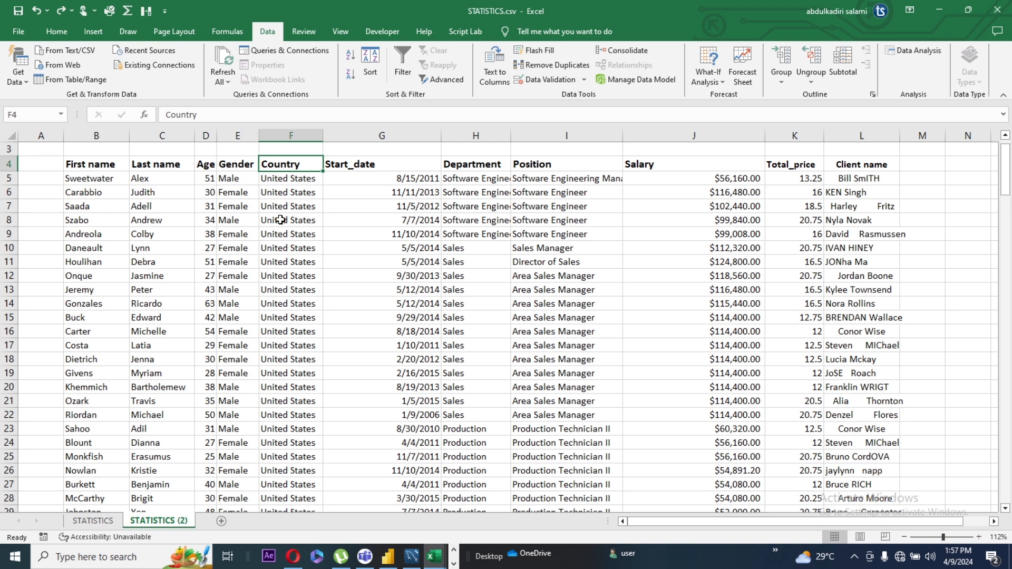
Go to the last entry of the First name column and return to its header
left_click(100, 184)
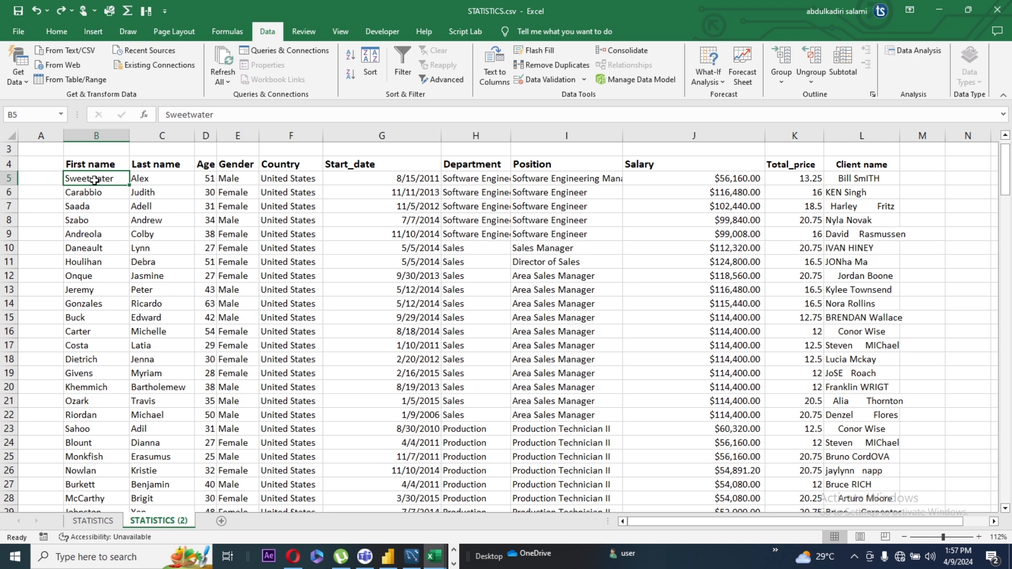
key("ctrl+Down")
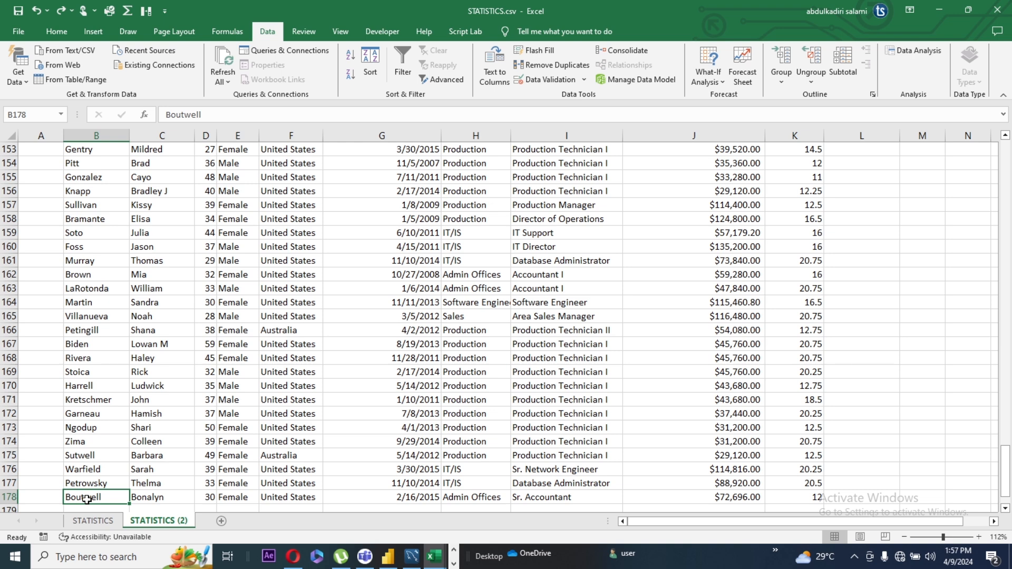
key("ctrl+Up")
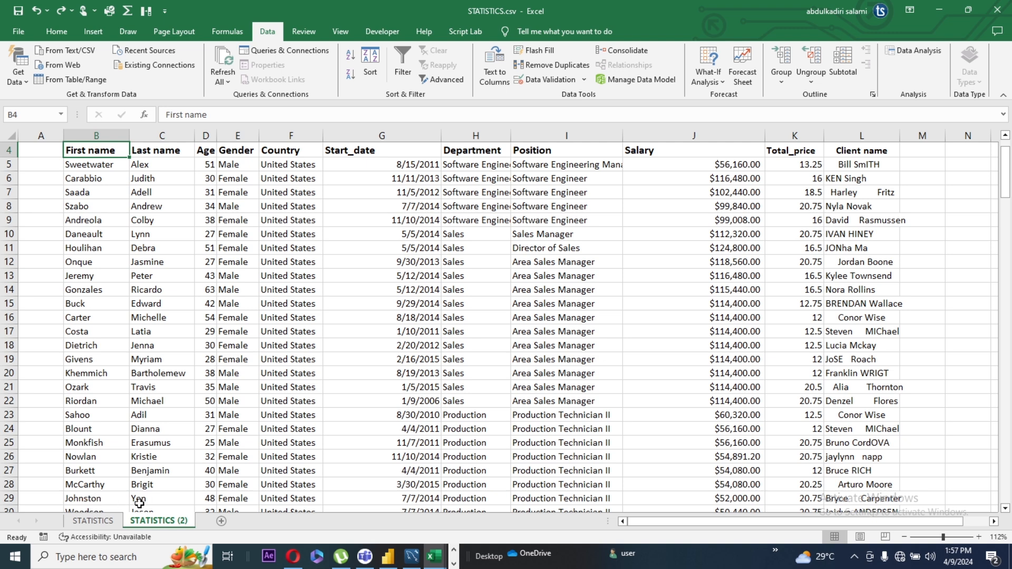
Replace all occurrences of "male" with "M" in the Gender column data from E5 down
left_click(232, 165)
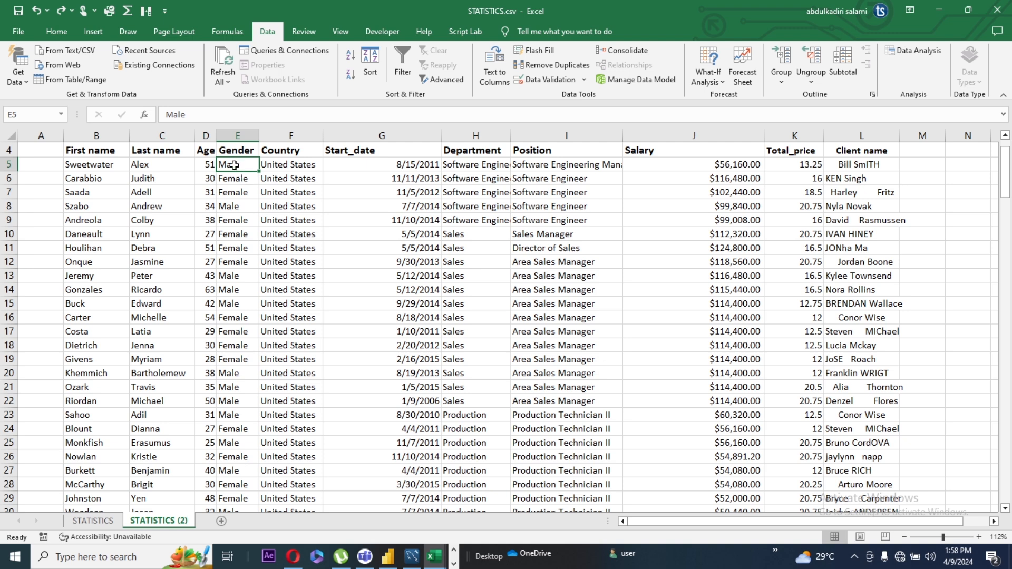
key("ctrl+shift+Down")
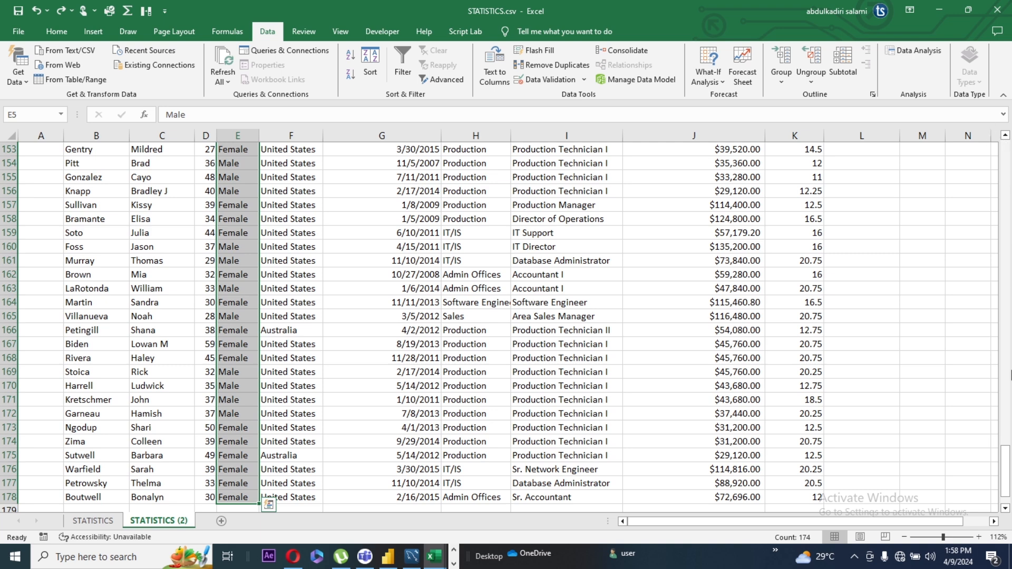
left_click_drag(1007, 449, 1007, 143)
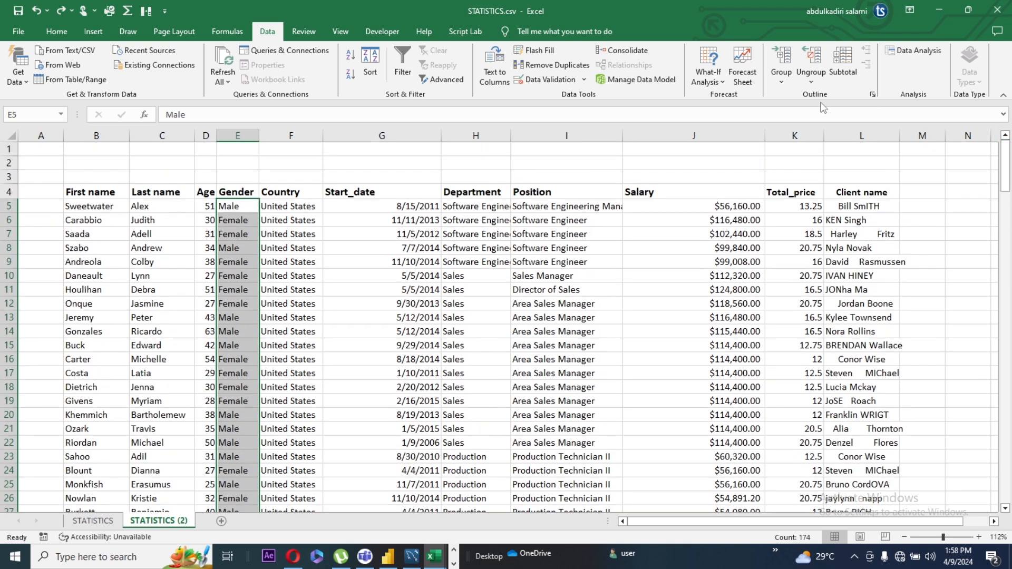
left_click(57, 31)
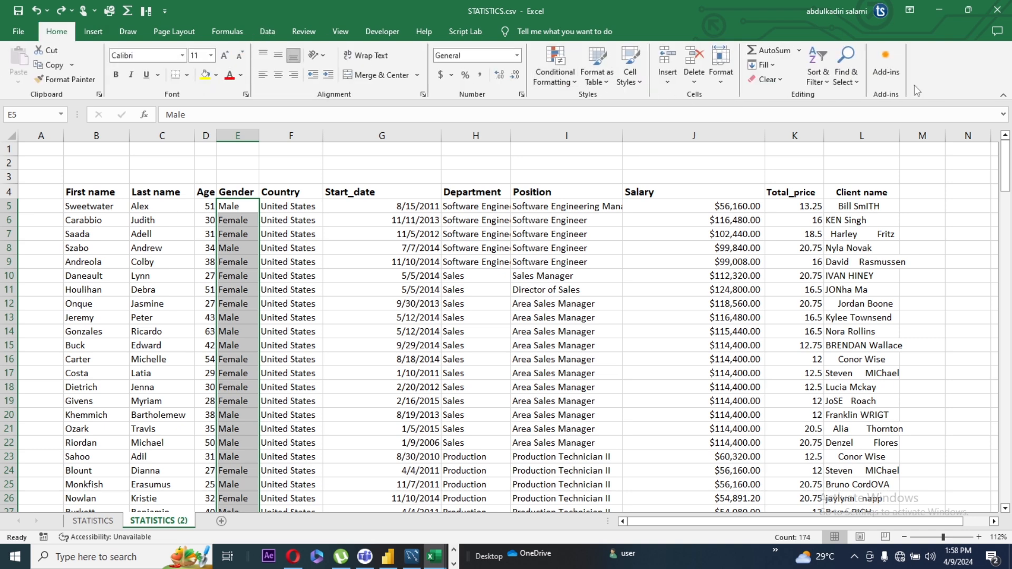
left_click(857, 82)
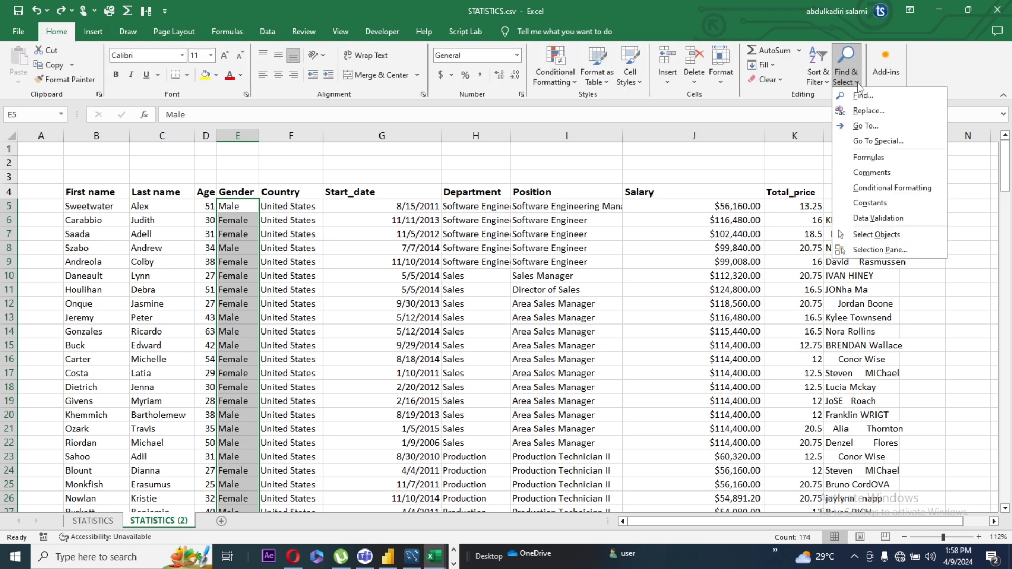
left_click(866, 109)
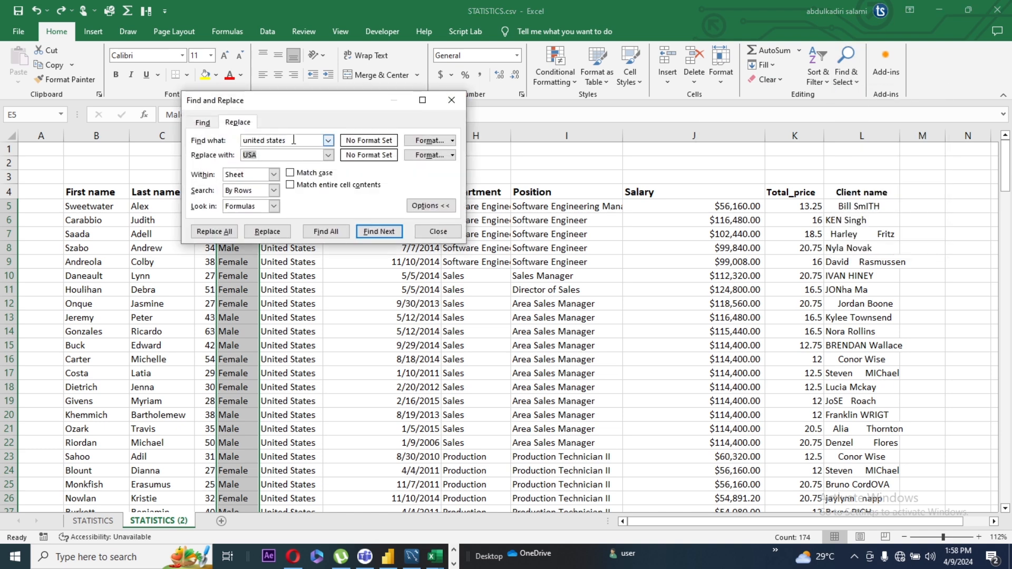
left_click_drag(298, 140, 224, 135)
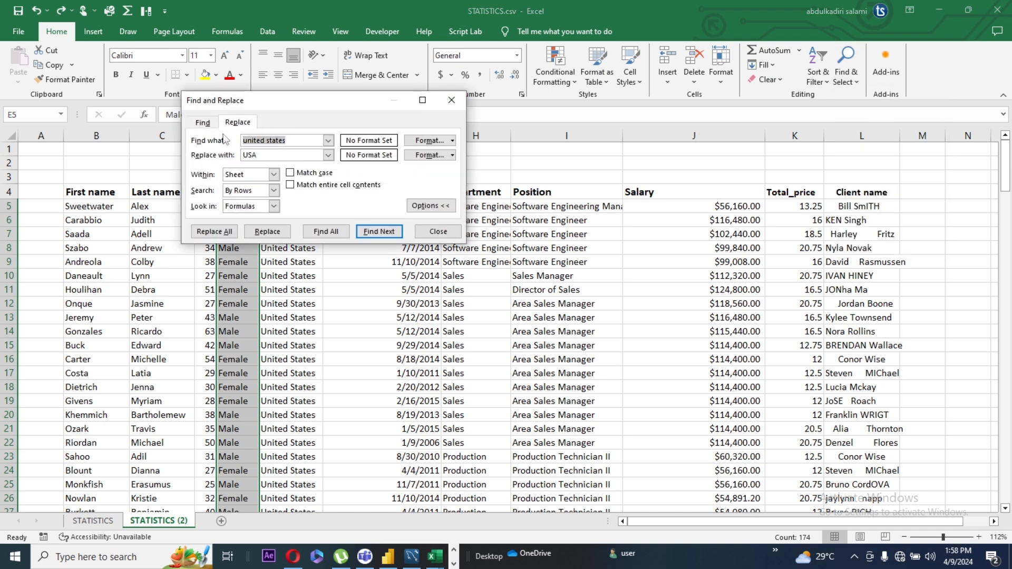
type("male")
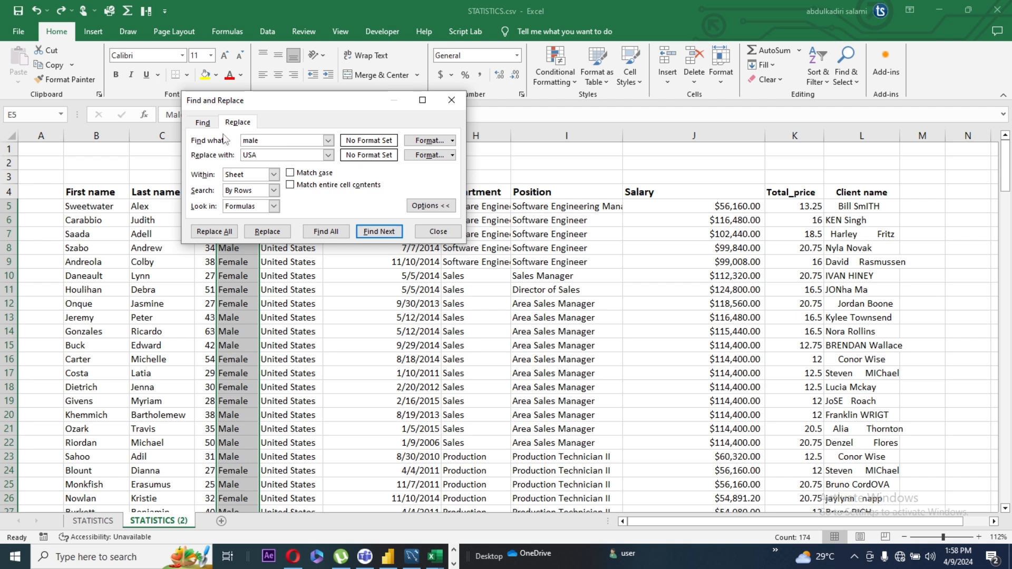
left_click(280, 155)
type("M")
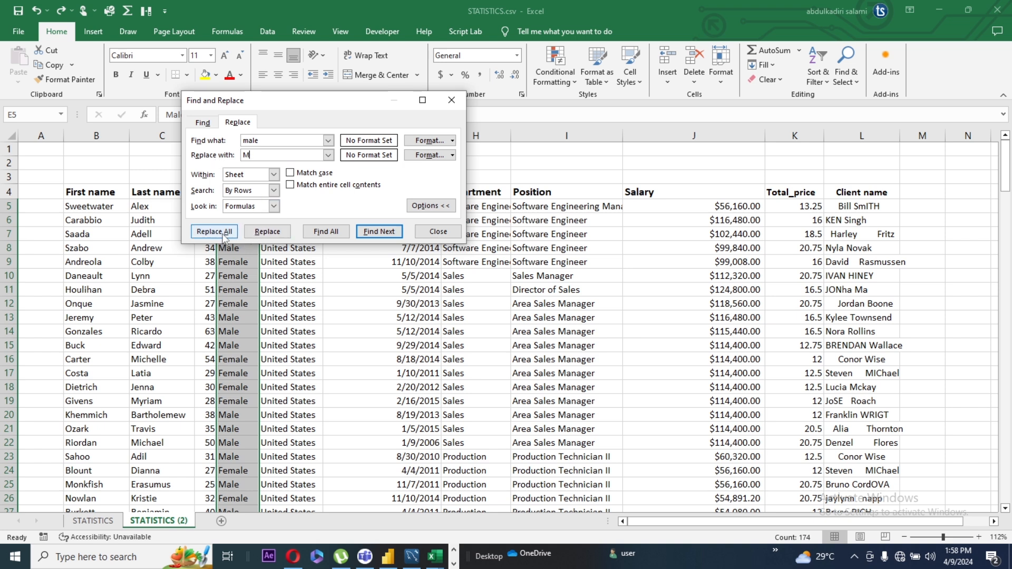
left_click(220, 232)
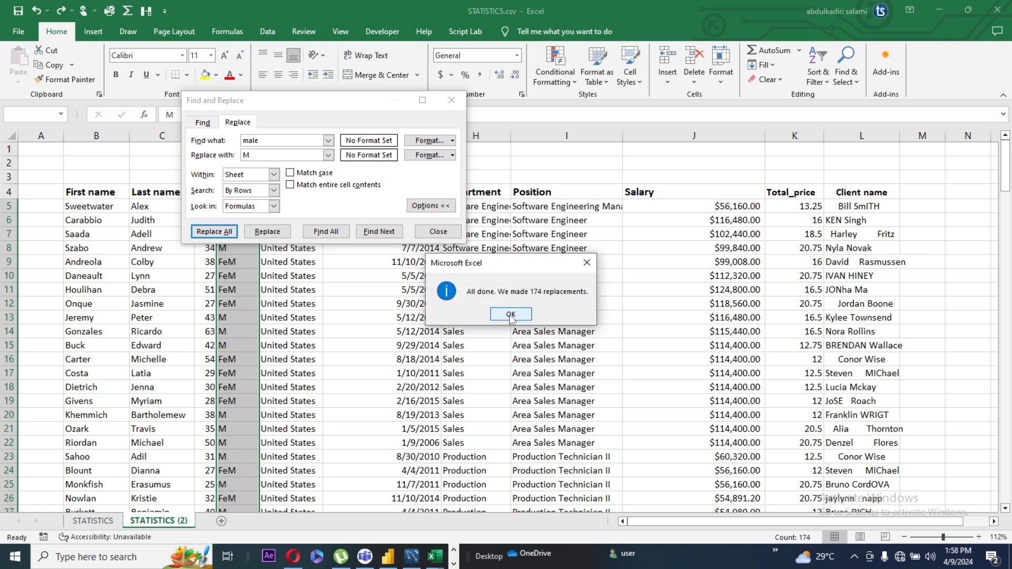
left_click(510, 315)
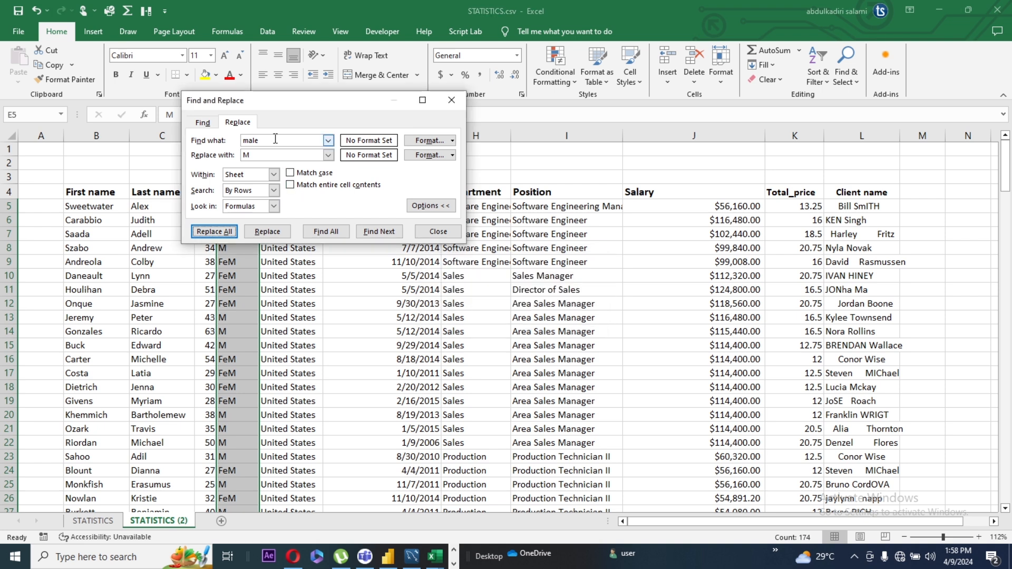
Replace all occurrences of "fem" with "F" in the Gender column and close Find and Replace
left_click_drag(273, 140, 237, 142)
type("fem")
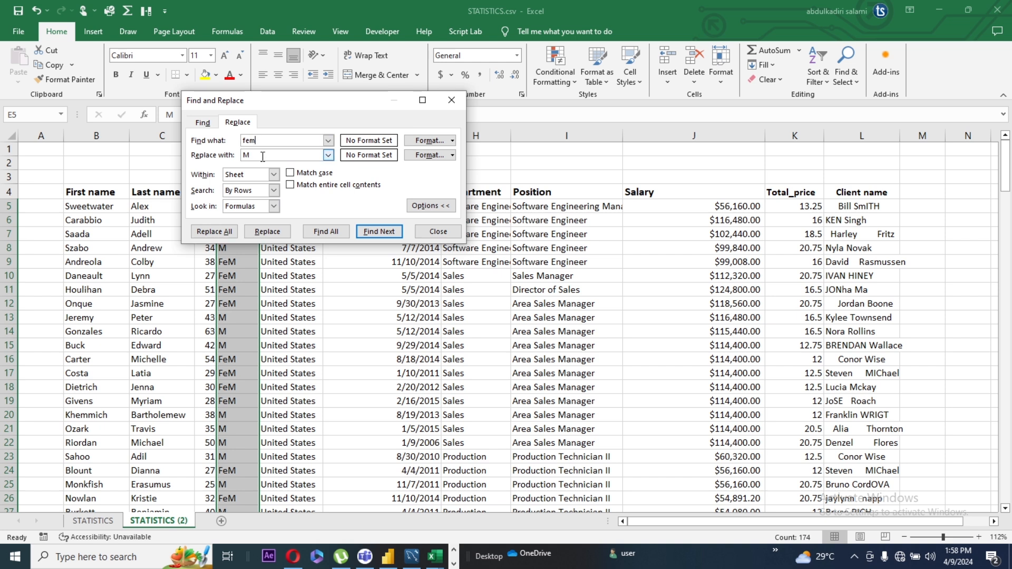
left_click_drag(262, 153, 228, 160)
type("F")
left_click(214, 232)
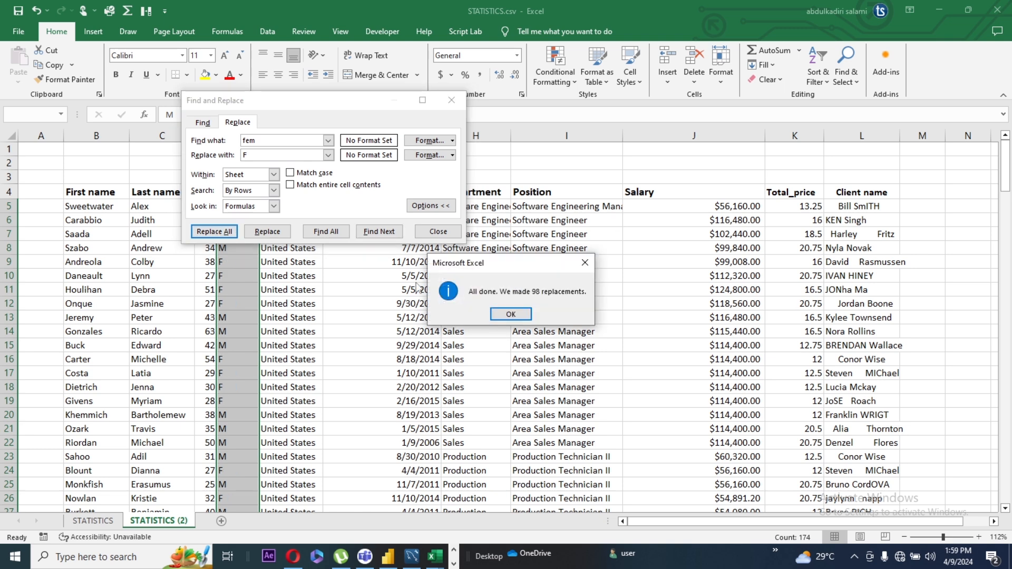
left_click(511, 314)
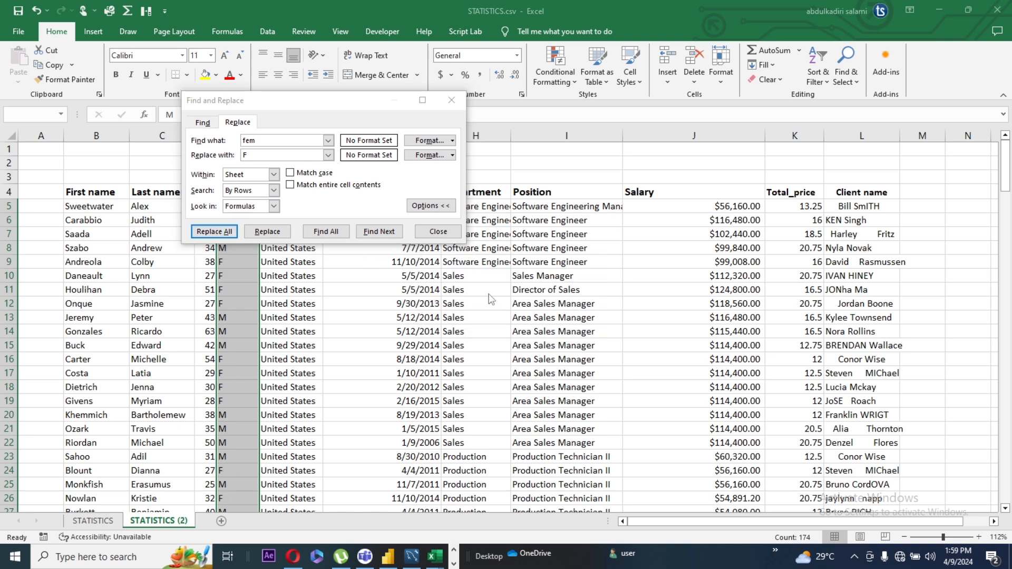
left_click(435, 233)
left_click(284, 245)
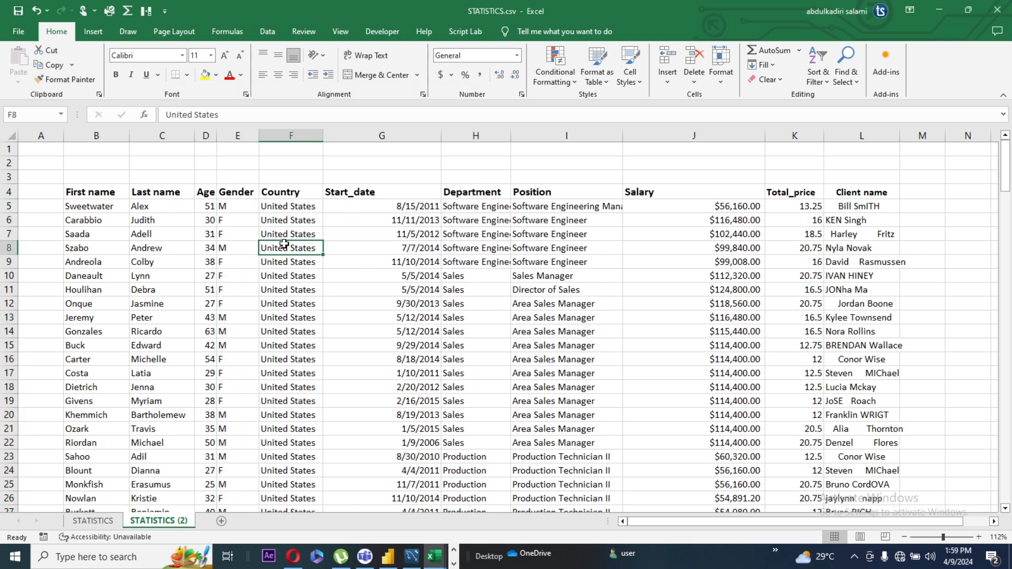
Replace all occurrences of "united states" with "USA" in the Country column data from F5 down
left_click(287, 209)
key("ctrl+shift+Down")
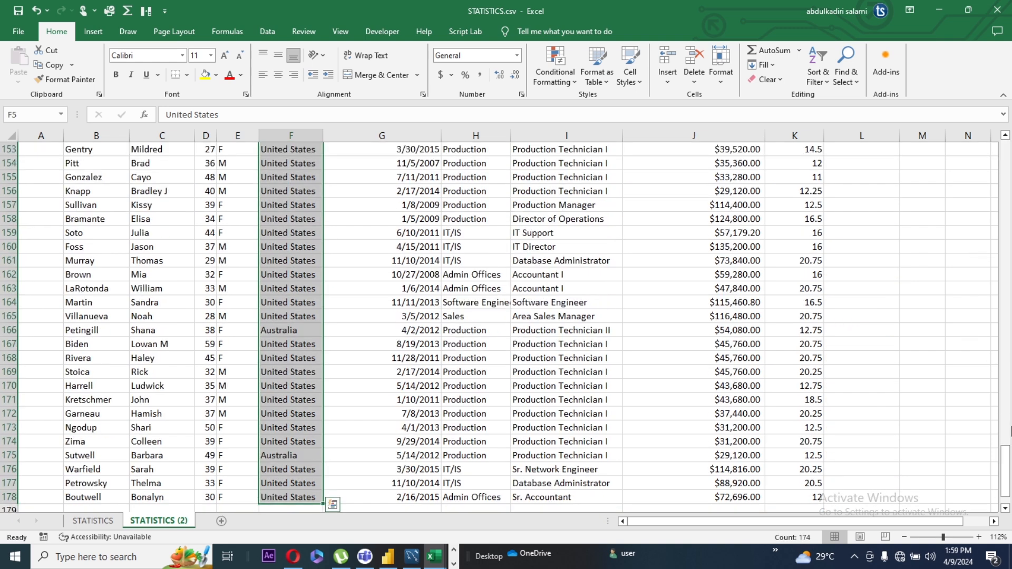
left_click_drag(1005, 471, 1003, 152)
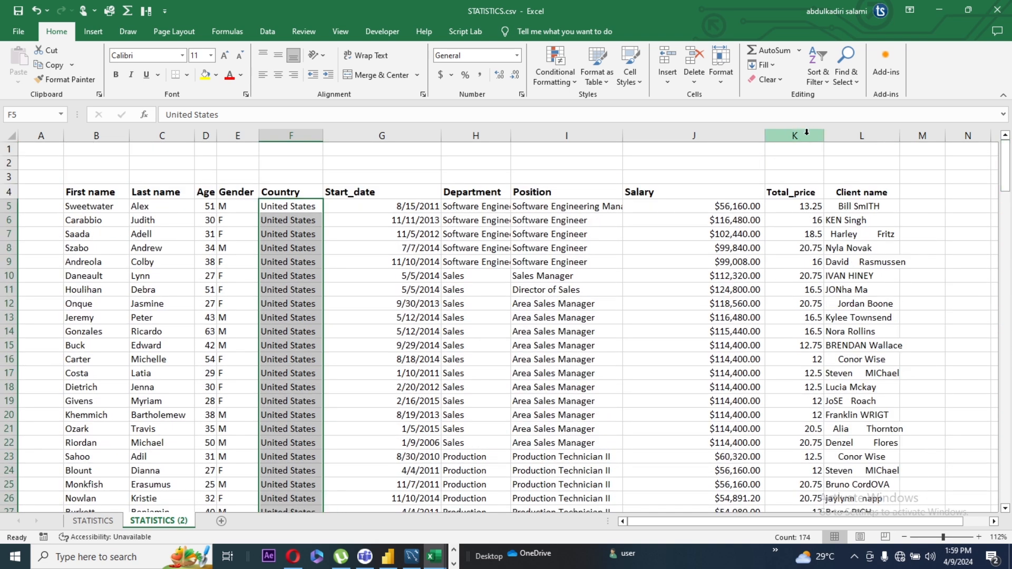
left_click(857, 84)
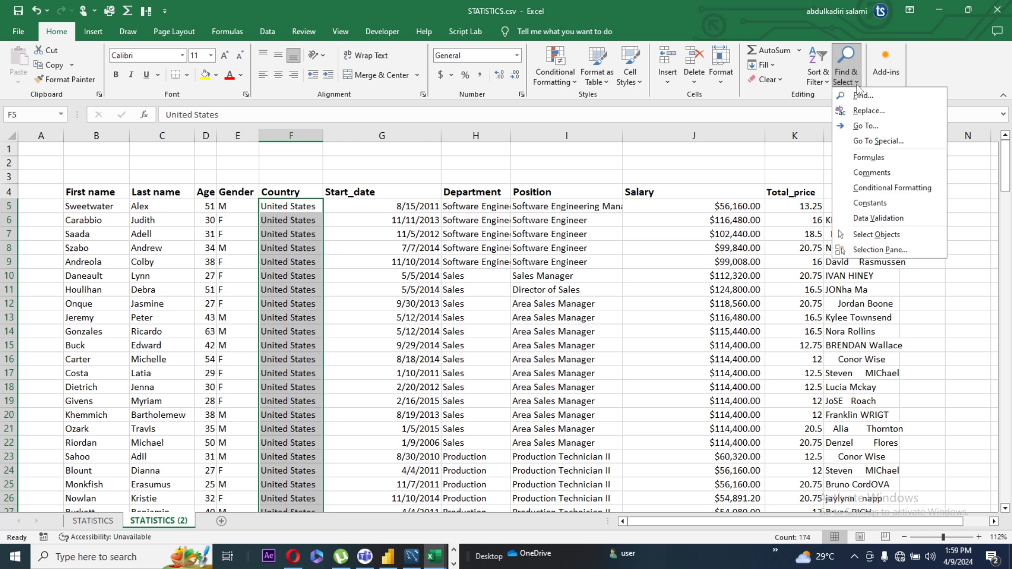
left_click(864, 111)
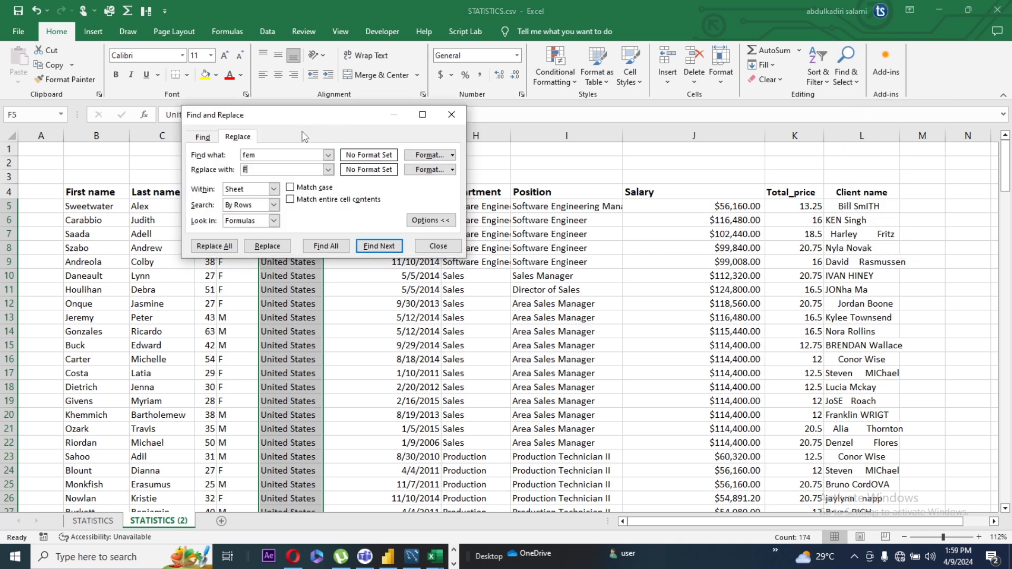
left_click_drag(260, 155, 230, 154)
type("united states")
key("Tab")
type("USA")
left_click(220, 246)
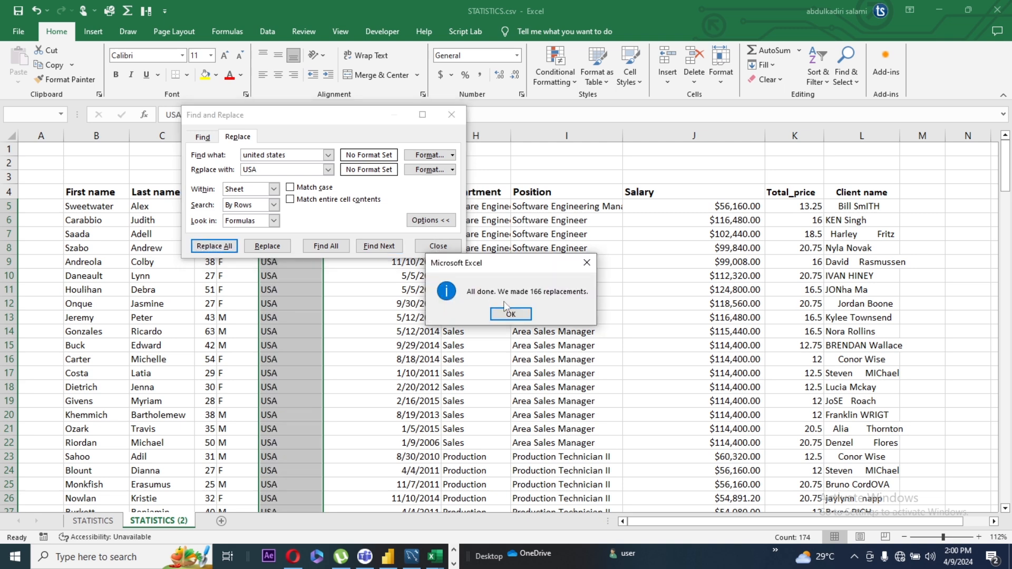
left_click(511, 314)
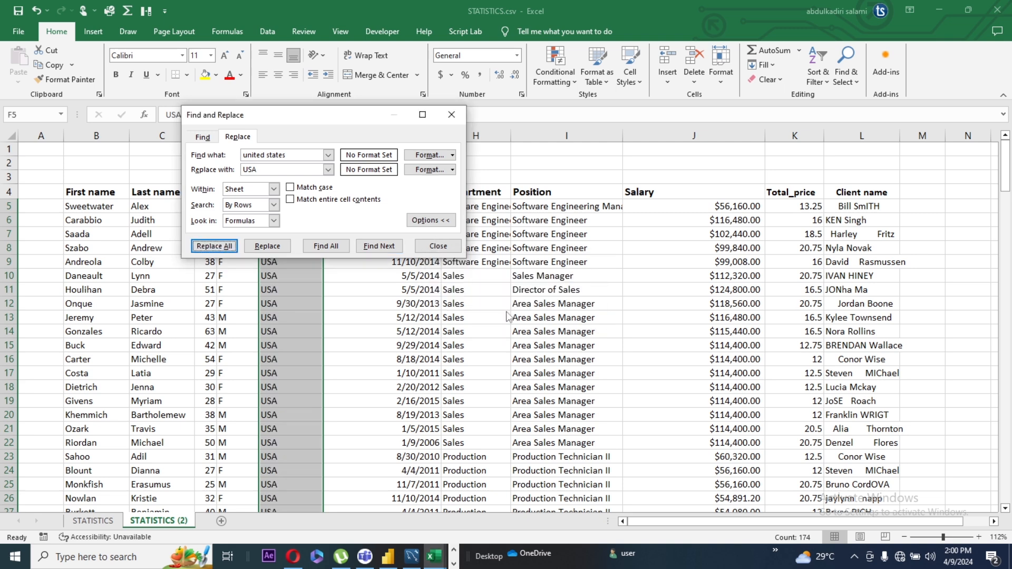
left_click(437, 247)
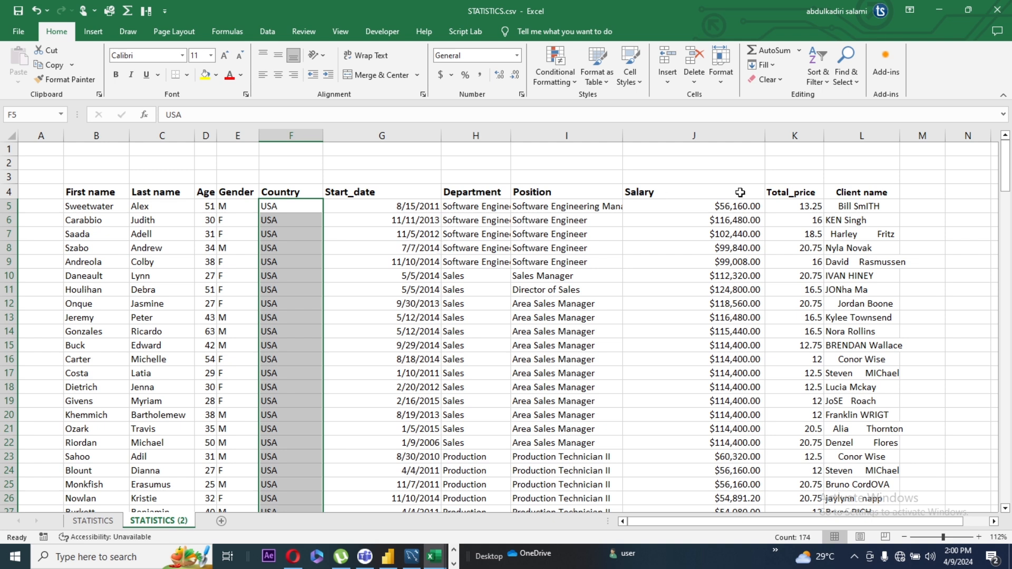
Format the Total_price values from K5 down as Number with 1 decimal place
left_click(806, 208)
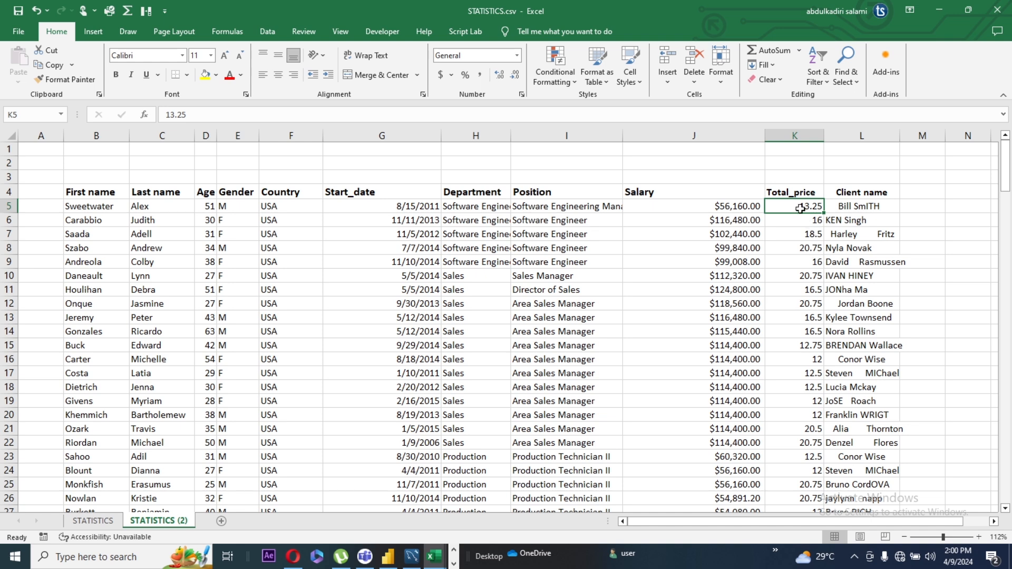
key("ctrl+shift+Down")
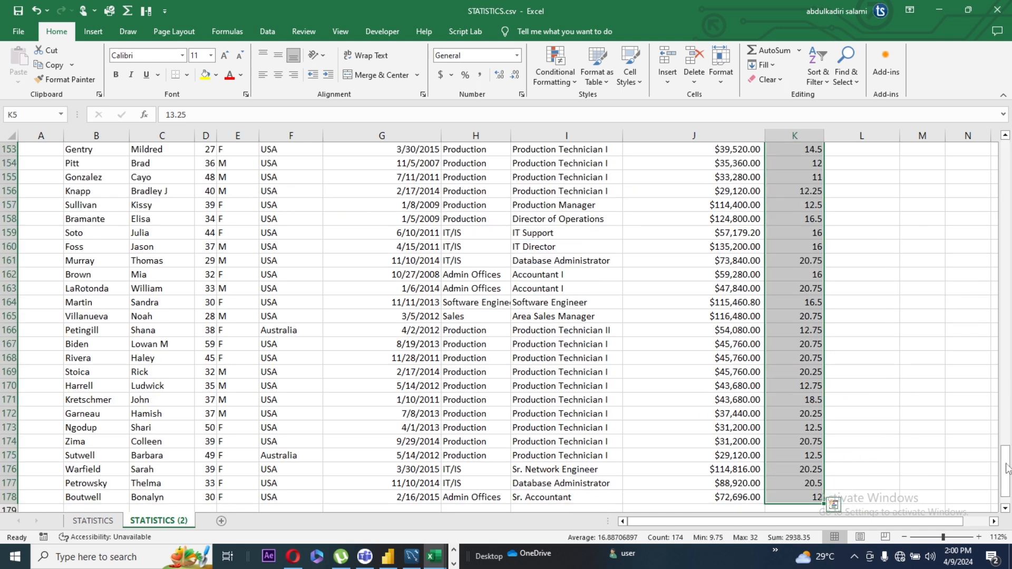
left_click_drag(1007, 470, 1007, 161)
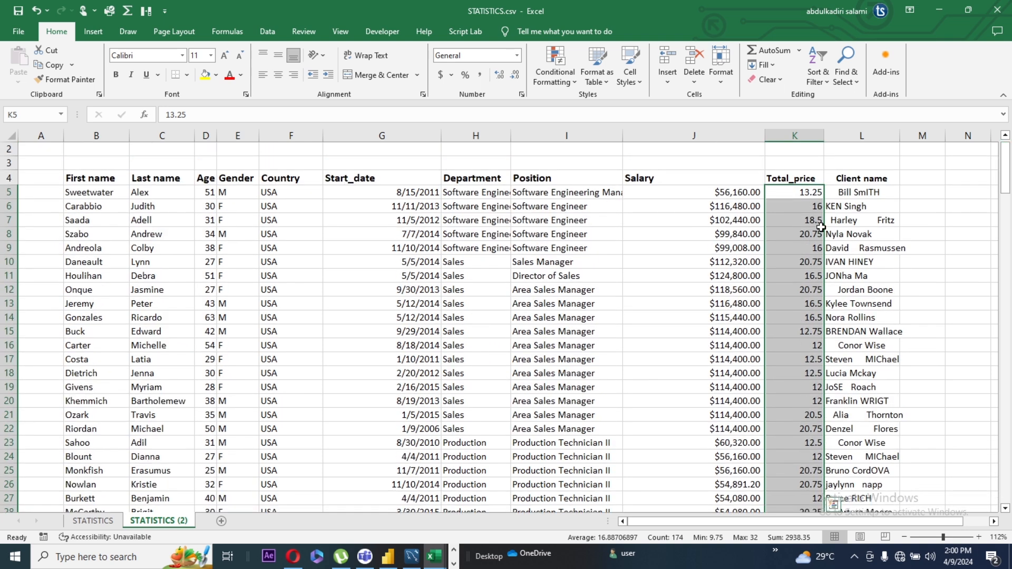
right_click(791, 252)
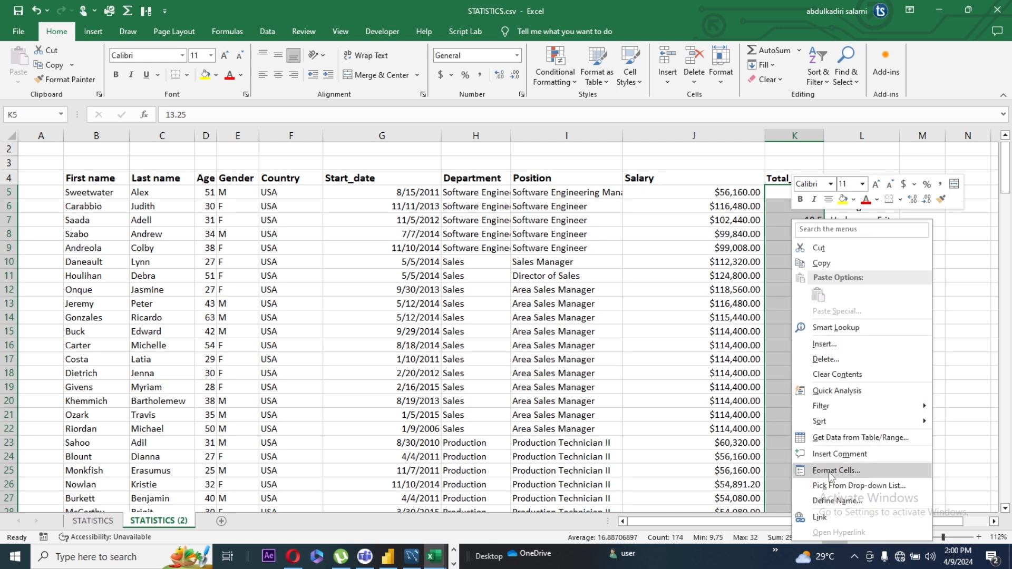
left_click(830, 471)
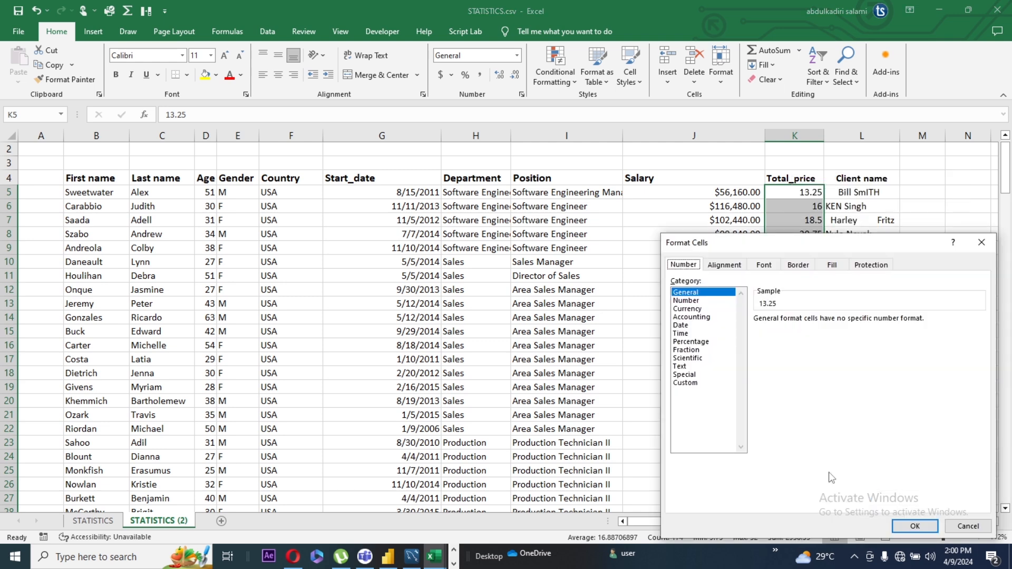
left_click(695, 301)
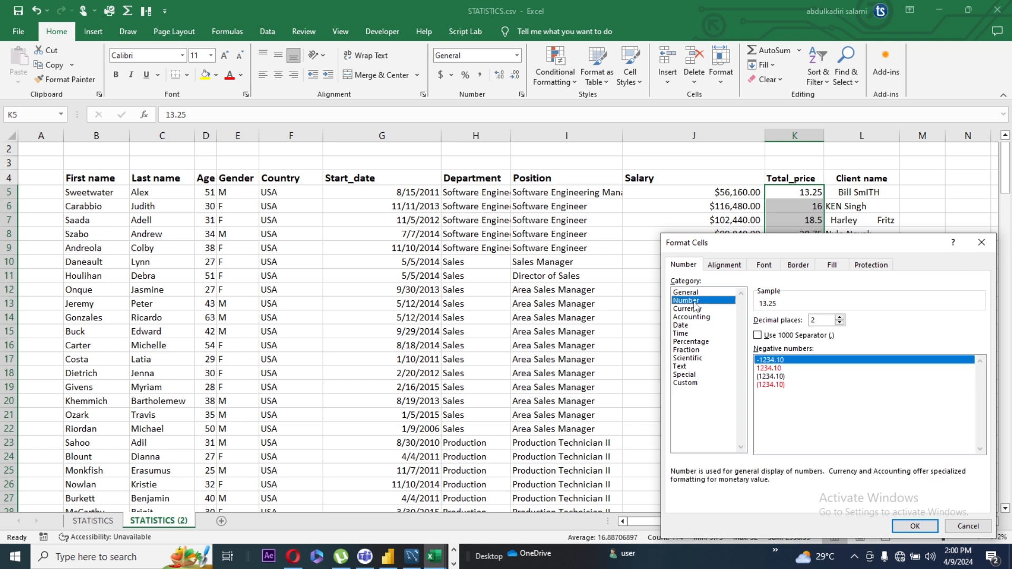
left_click(840, 323)
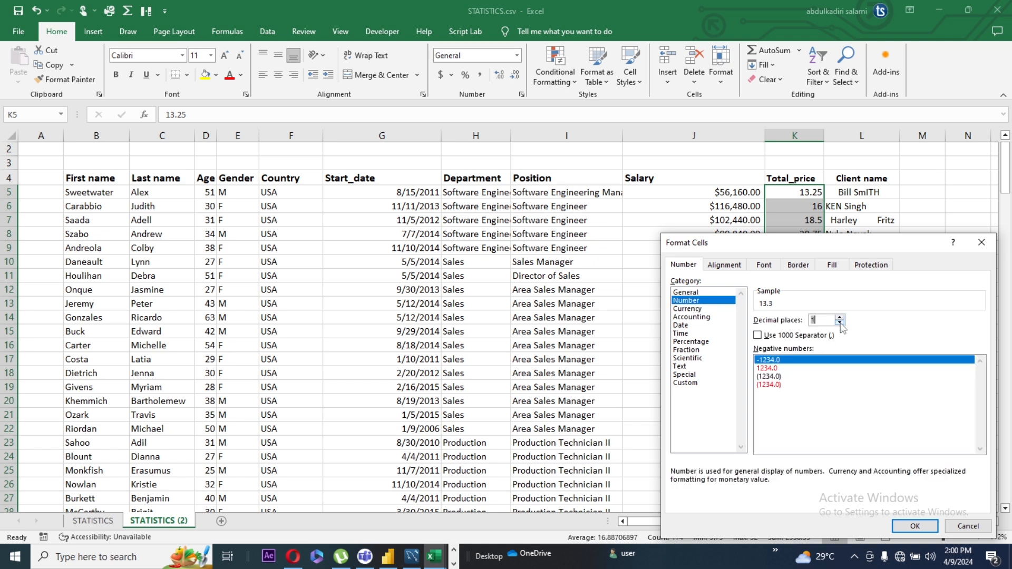
left_click(909, 527)
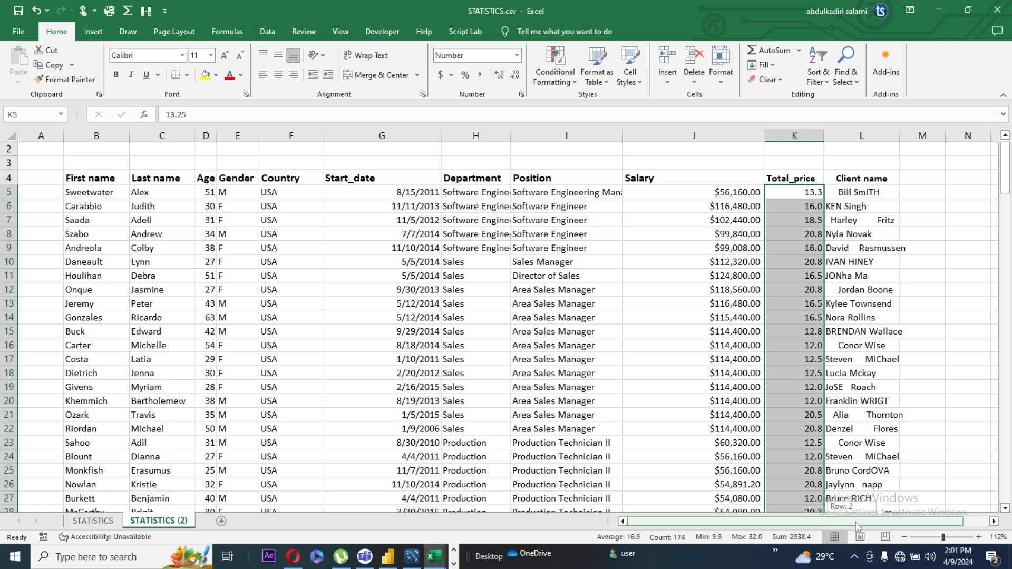
Enter the formula =TRIM(PROPER(L5)) in M5 to clean the spacing and capitalization of the first client name
left_click_drag(855, 522, 916, 502)
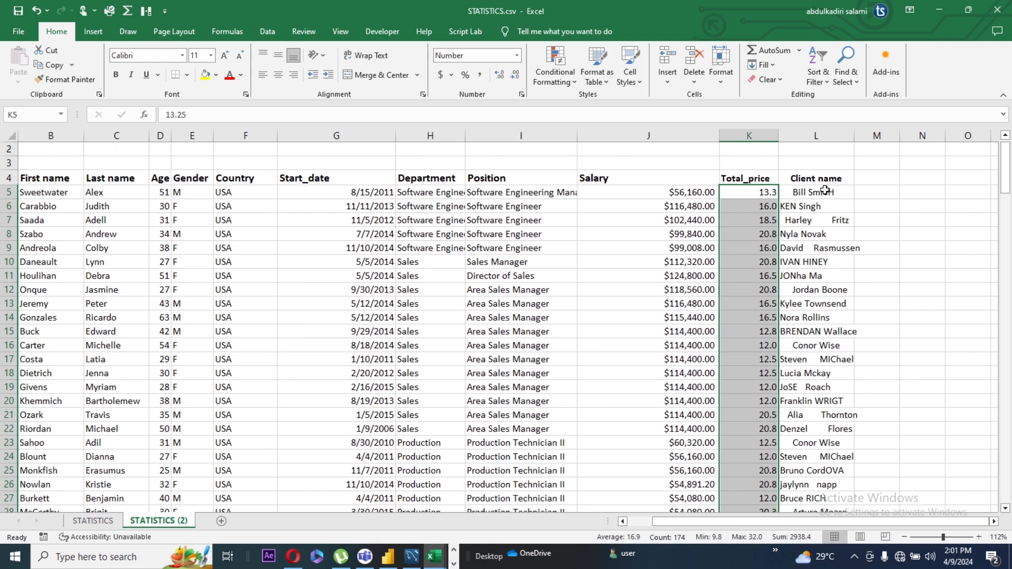
left_click(876, 196)
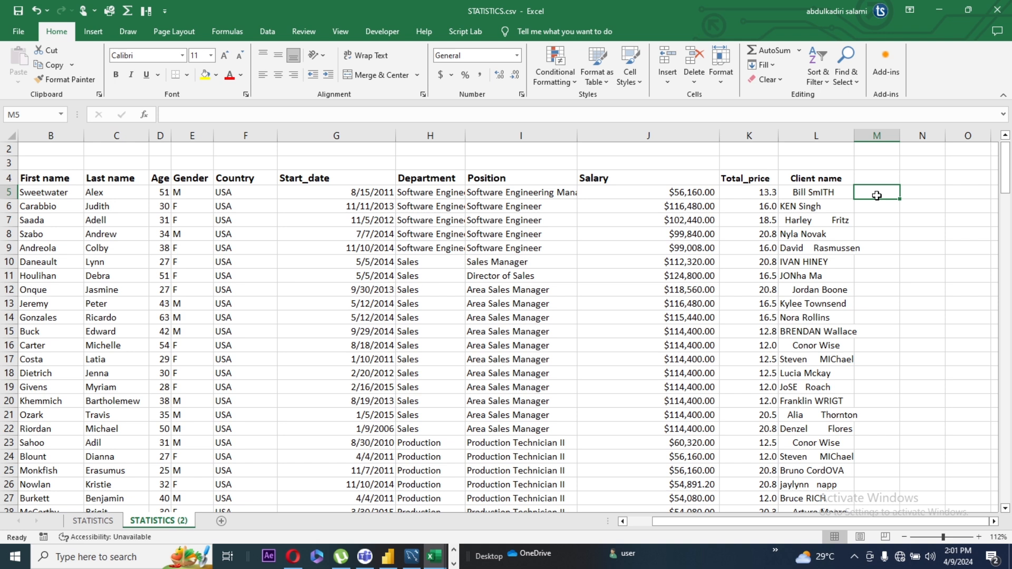
type("=")
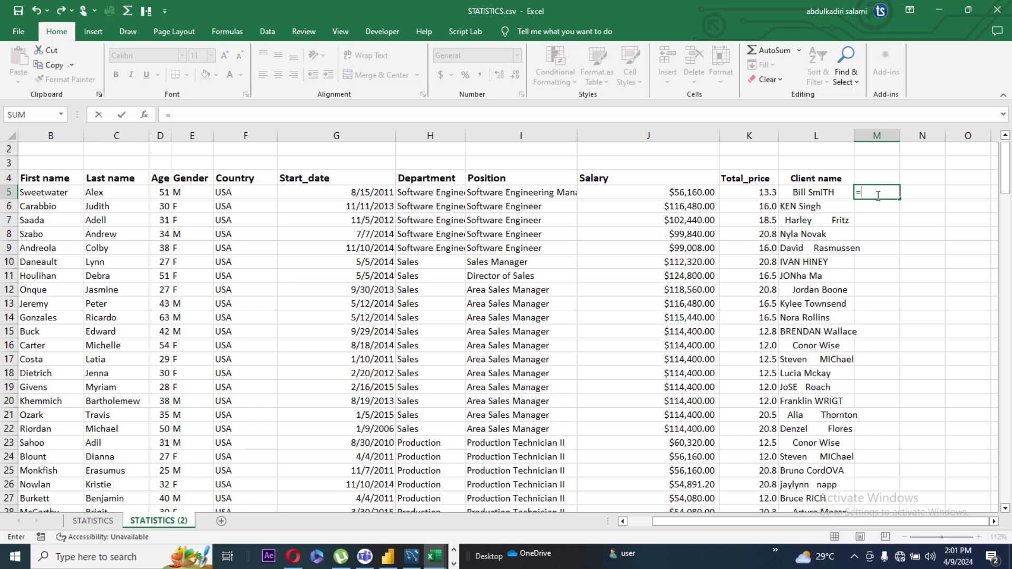
type("trim")
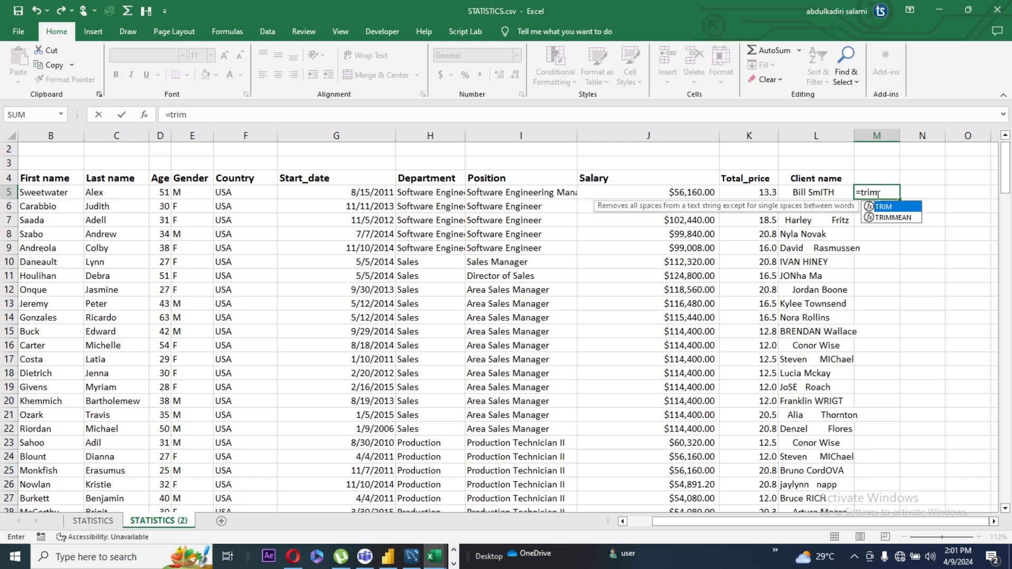
type("(p")
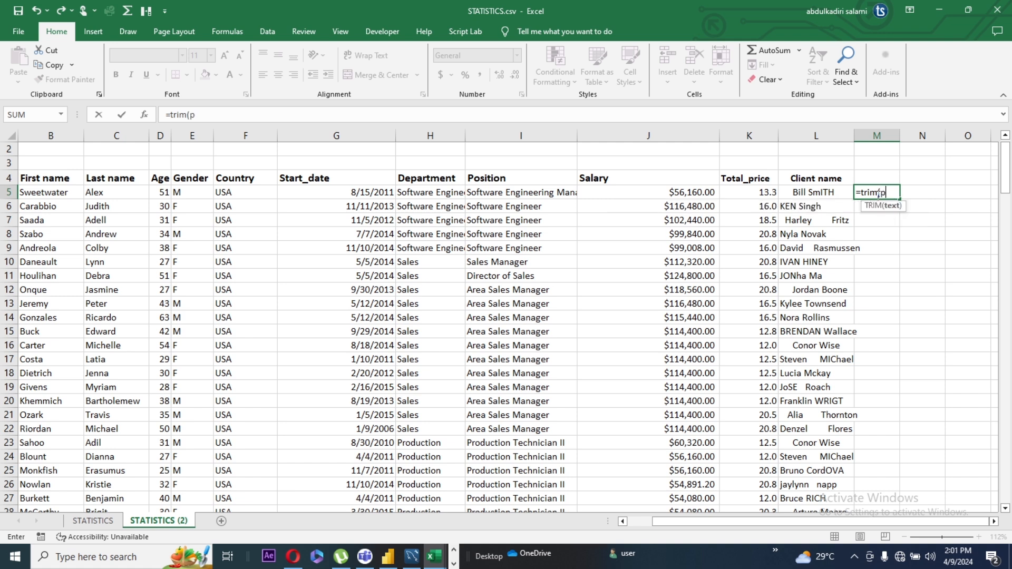
type("roper")
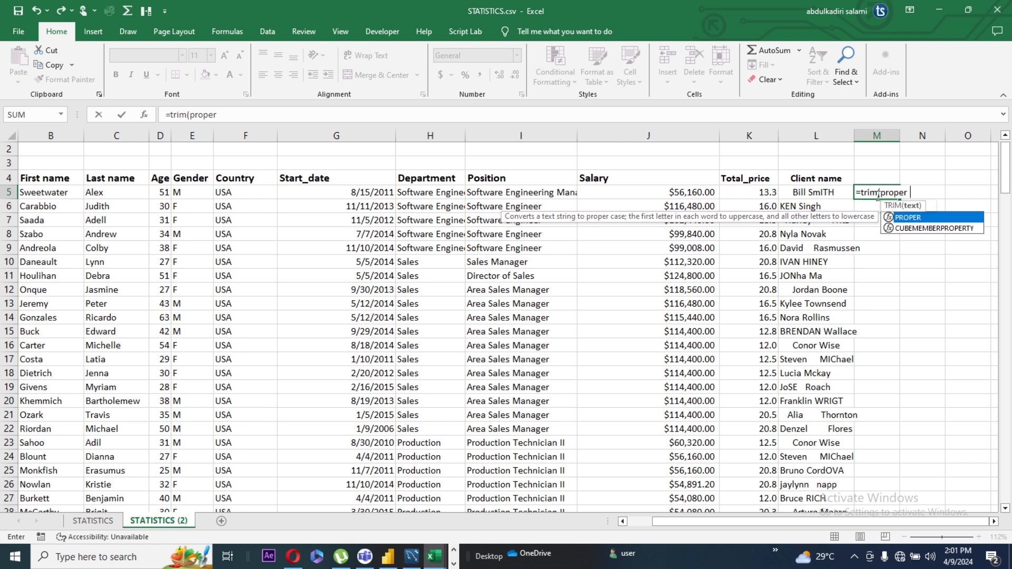
key("BackSpace")
type("(")
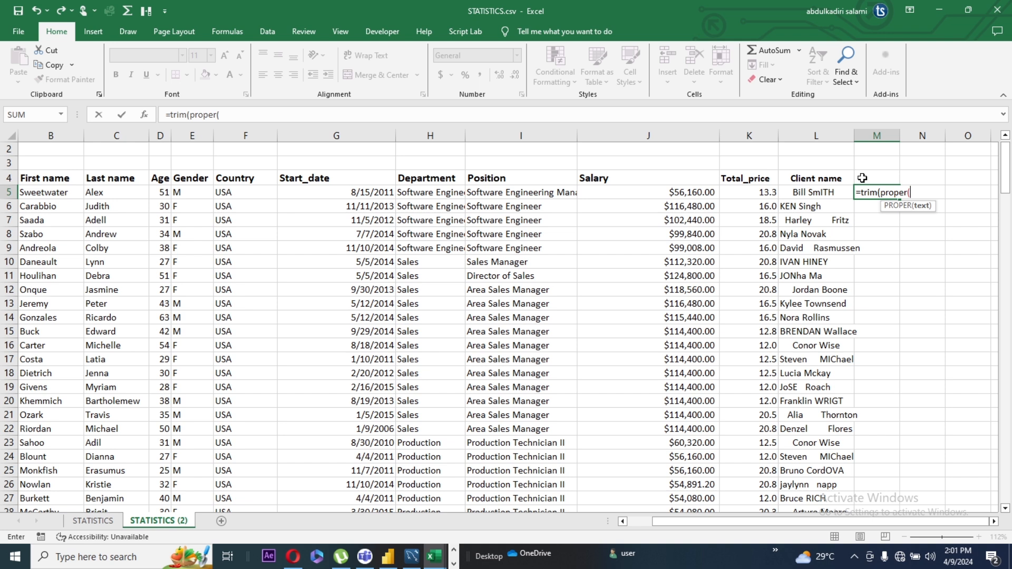
left_click(817, 195)
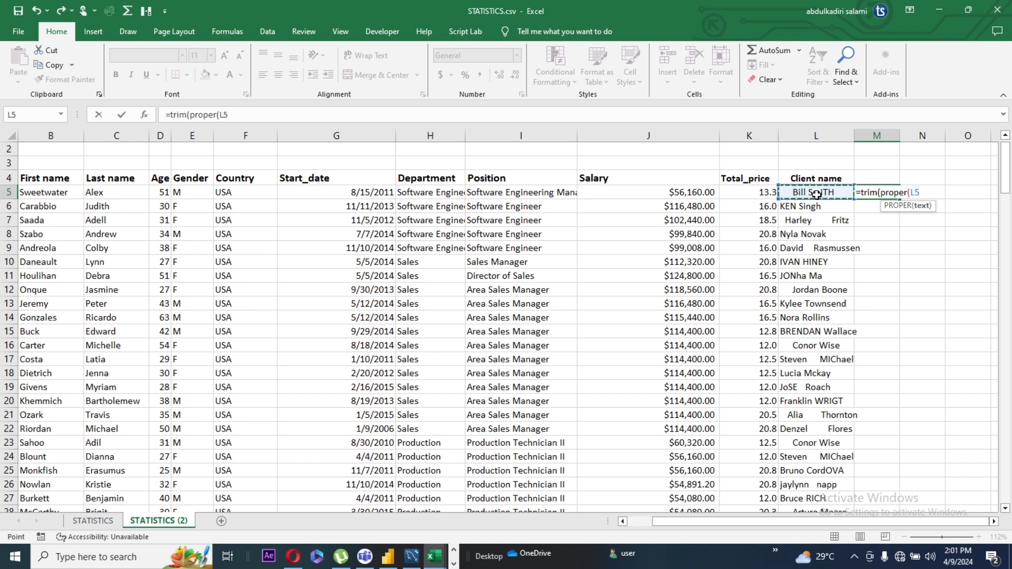
type(")")
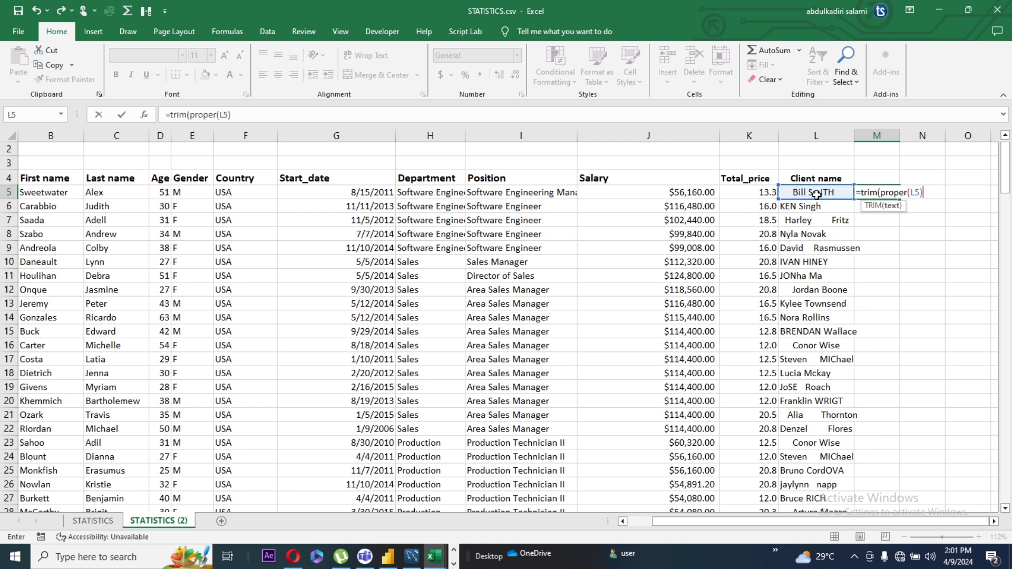
type(")")
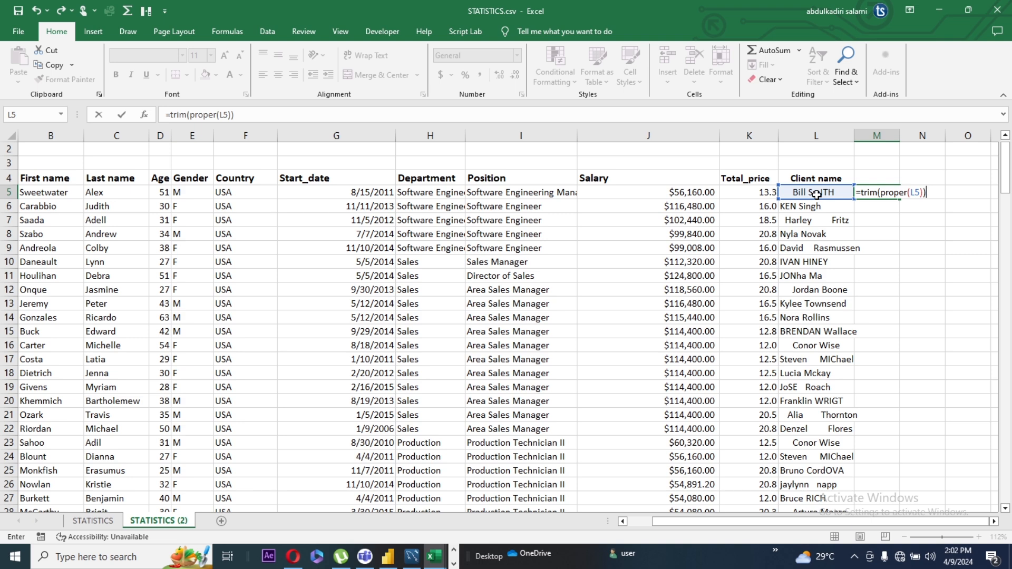
key("ctrl+Return")
key("Down")
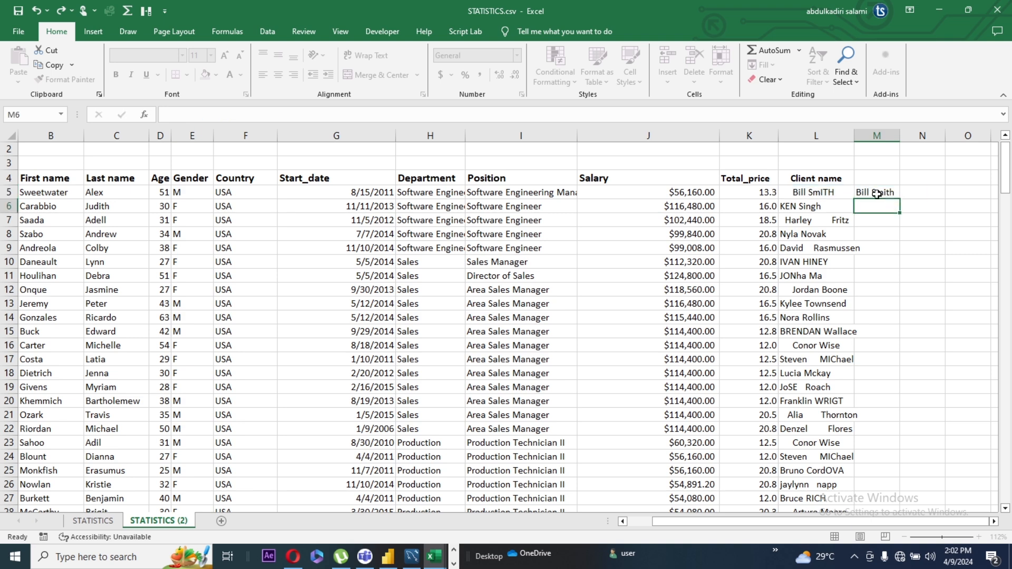
Fill the M5 formula down to the last data row and widen column M to fit the full names
left_click(876, 194)
double_click(900, 199)
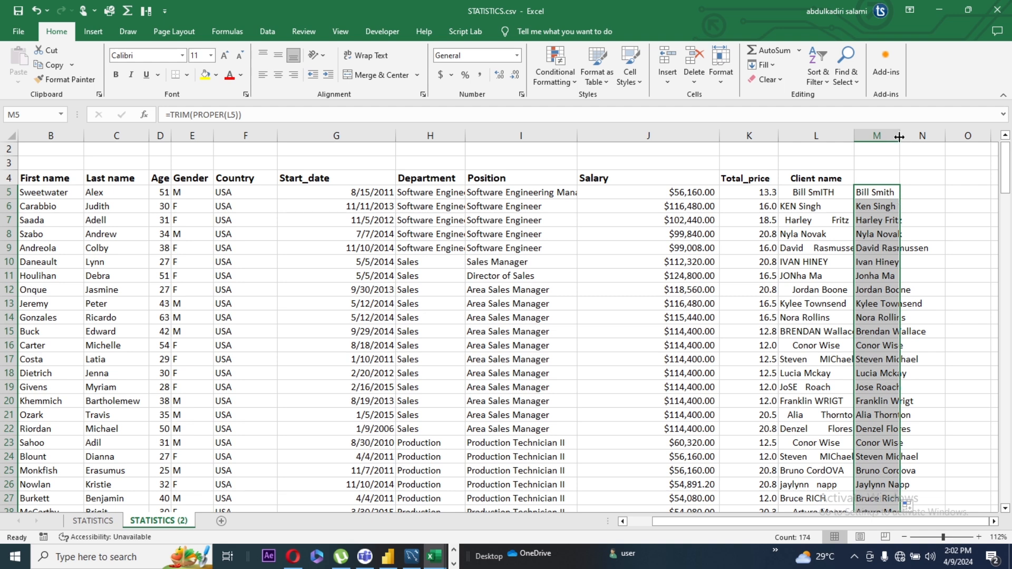
left_click_drag(899, 137, 933, 137)
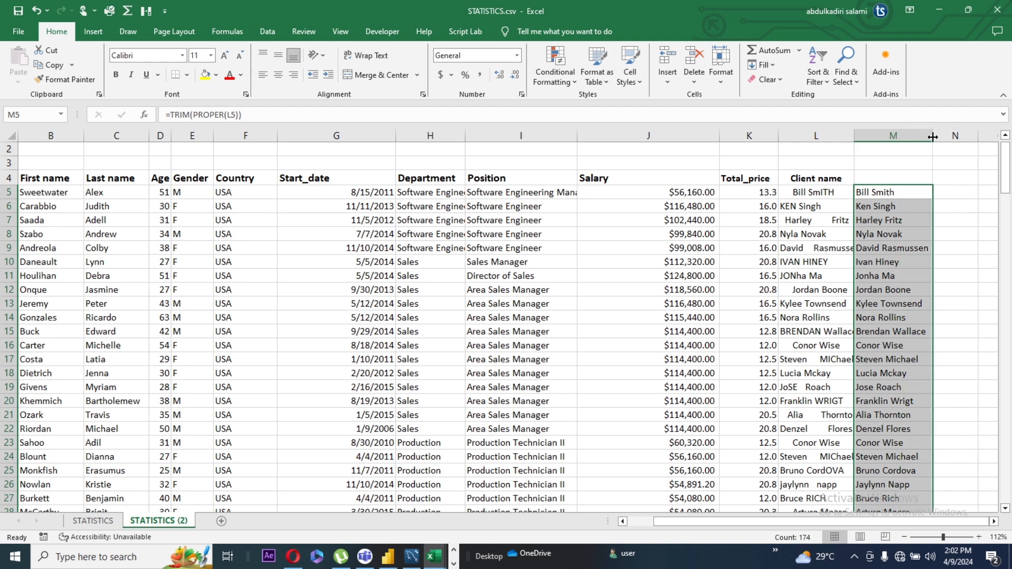
Enter the header "Client Name" in M4 above the cleaned names
left_click(954, 193)
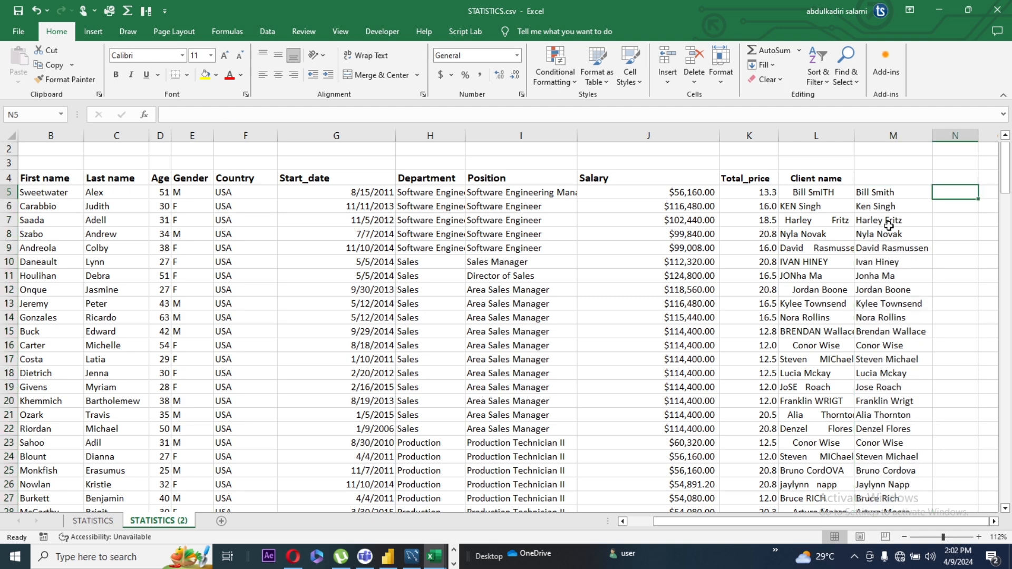
left_click(877, 181)
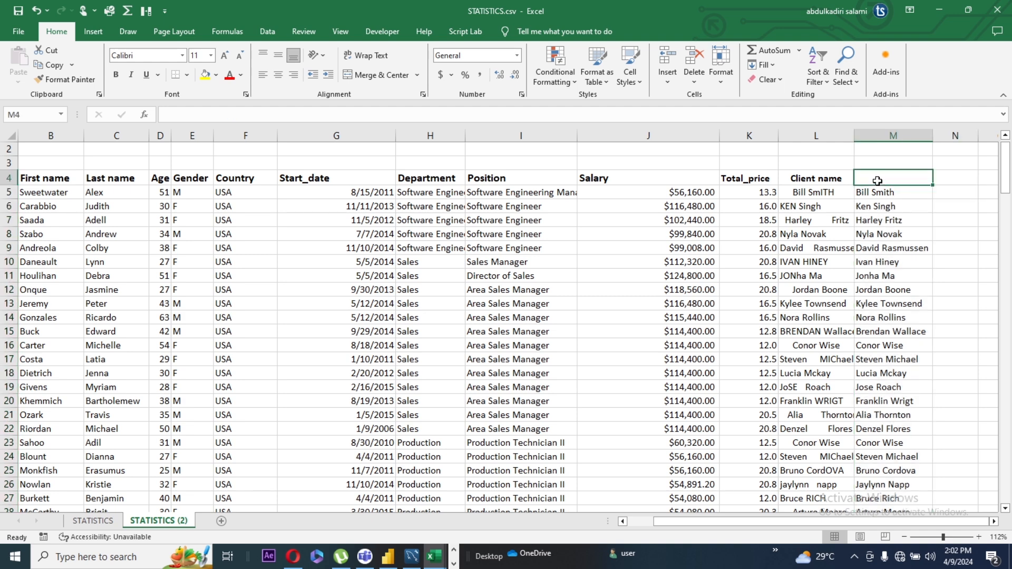
double_click(877, 181)
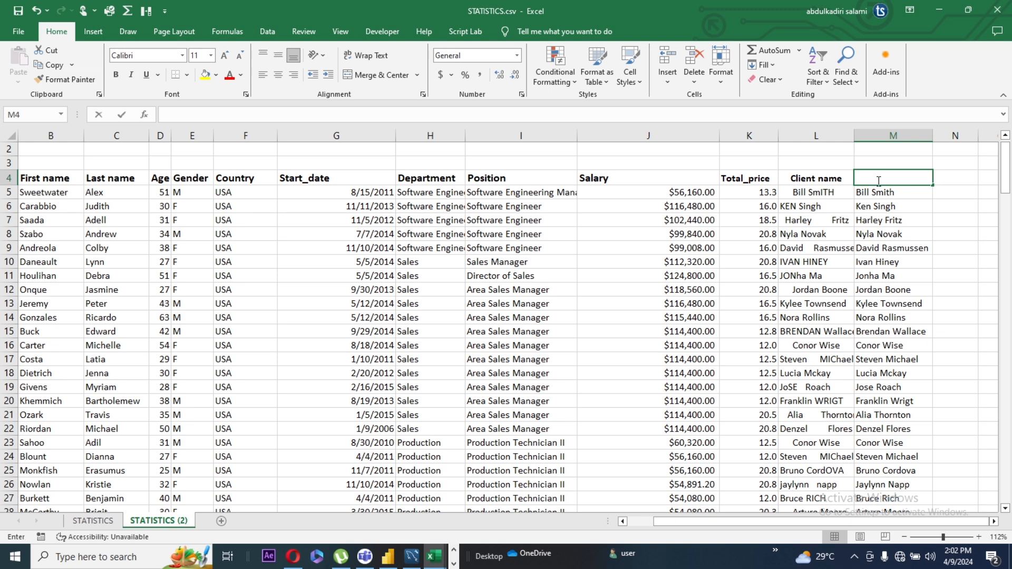
type("Client Name")
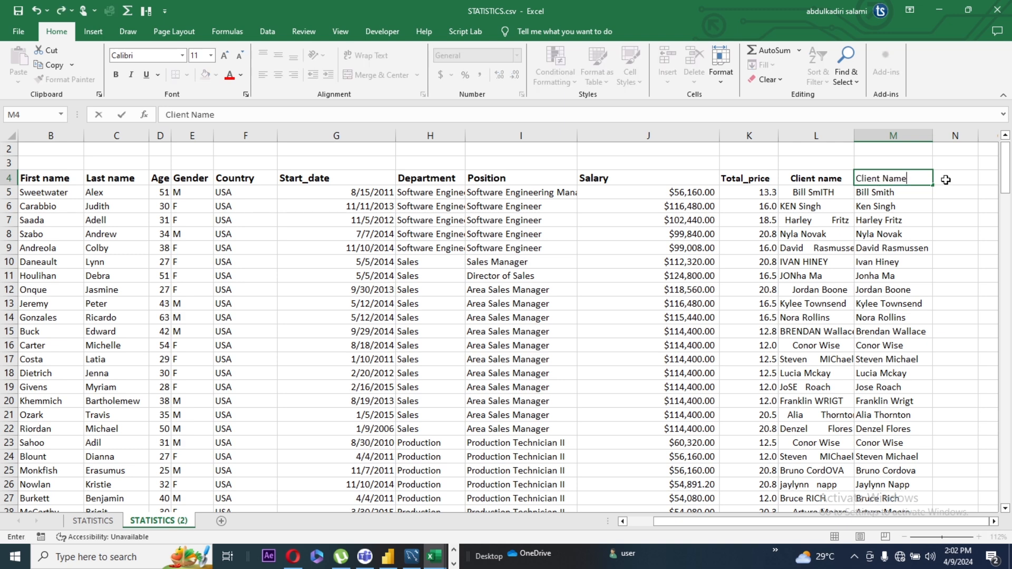
left_click(944, 180)
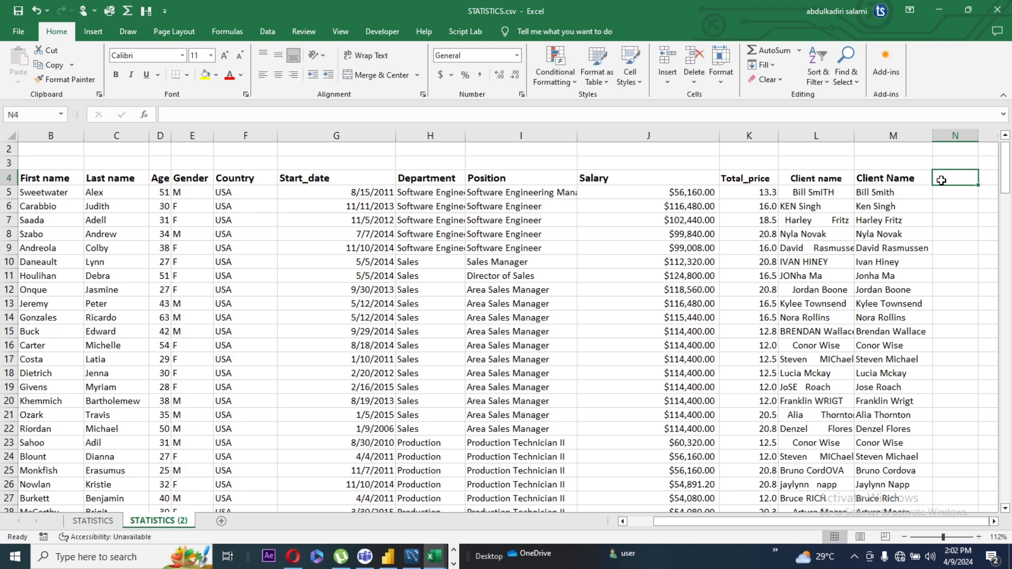
Copy the cleaned names from M5 down and paste them over themselves as values
left_click(813, 184)
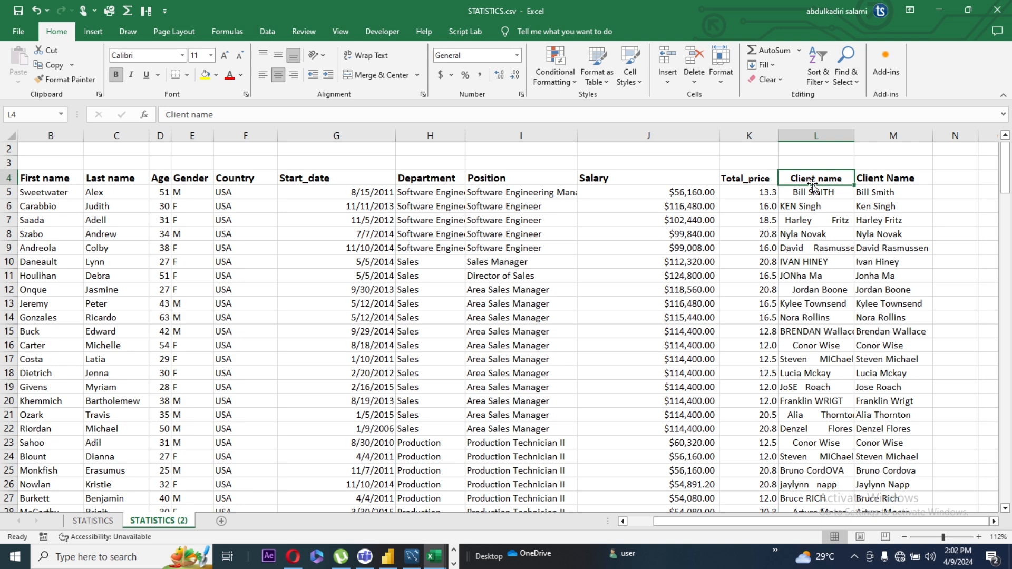
left_click(882, 193)
key("ctrl+shift+Down")
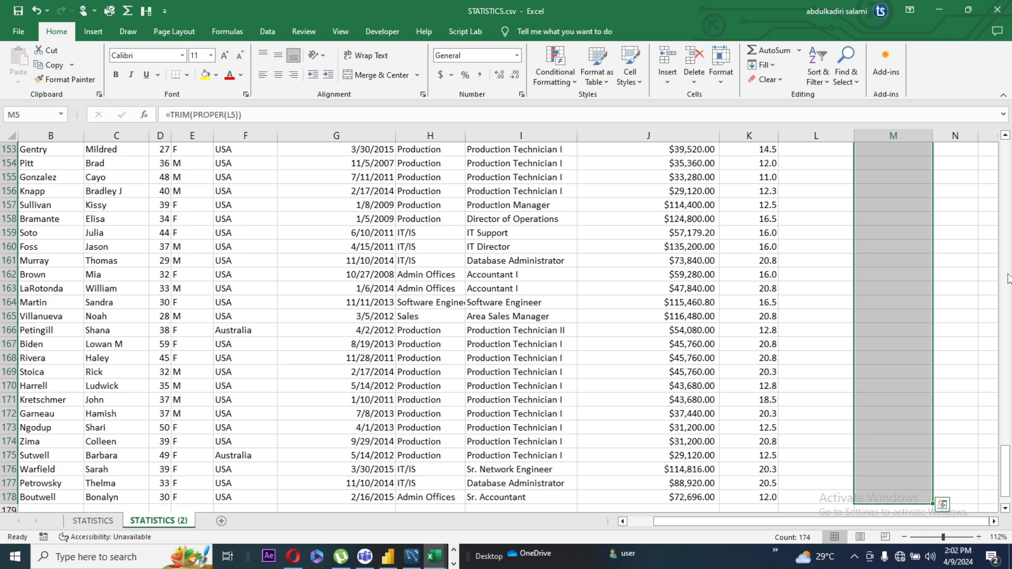
key("ctrl+BackSpace")
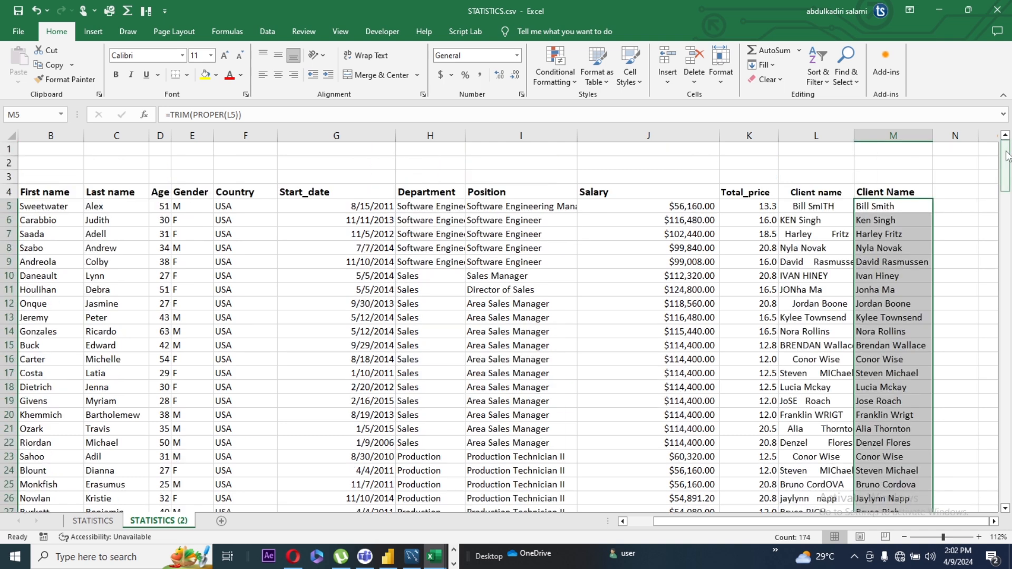
key("ctrl+c")
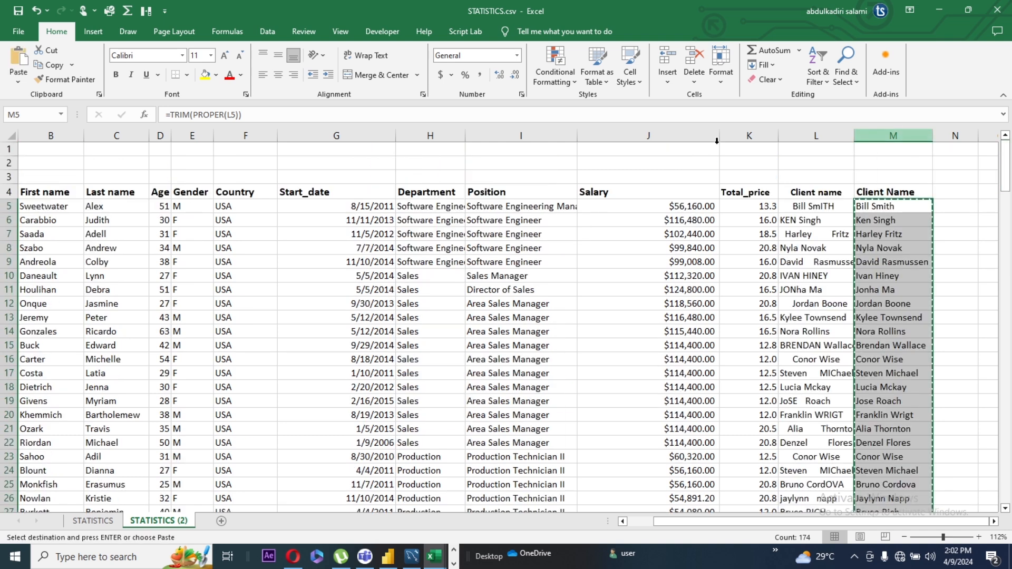
left_click(19, 83)
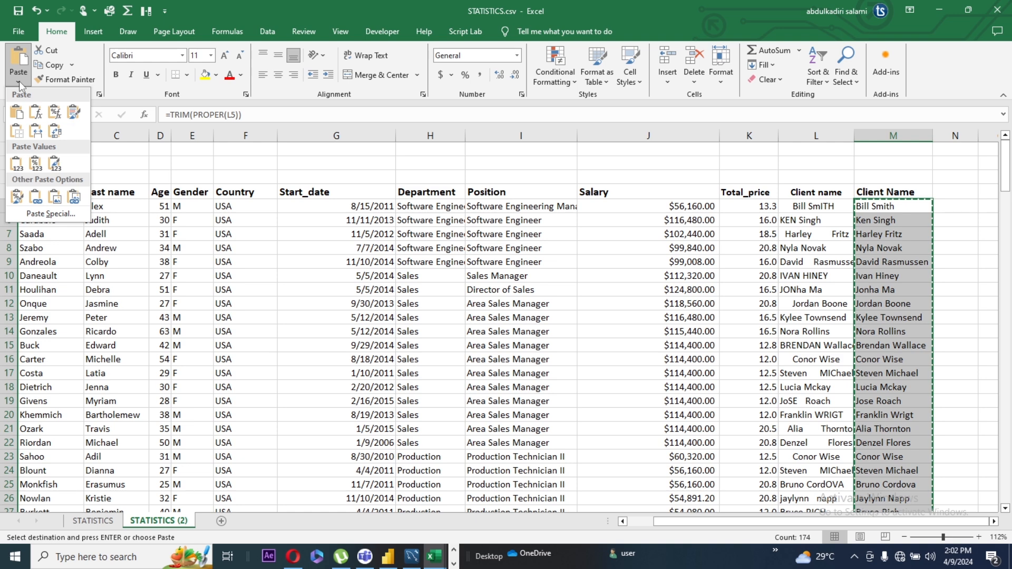
Clear the copy selection and select the whole original Client name column L
left_click(810, 194)
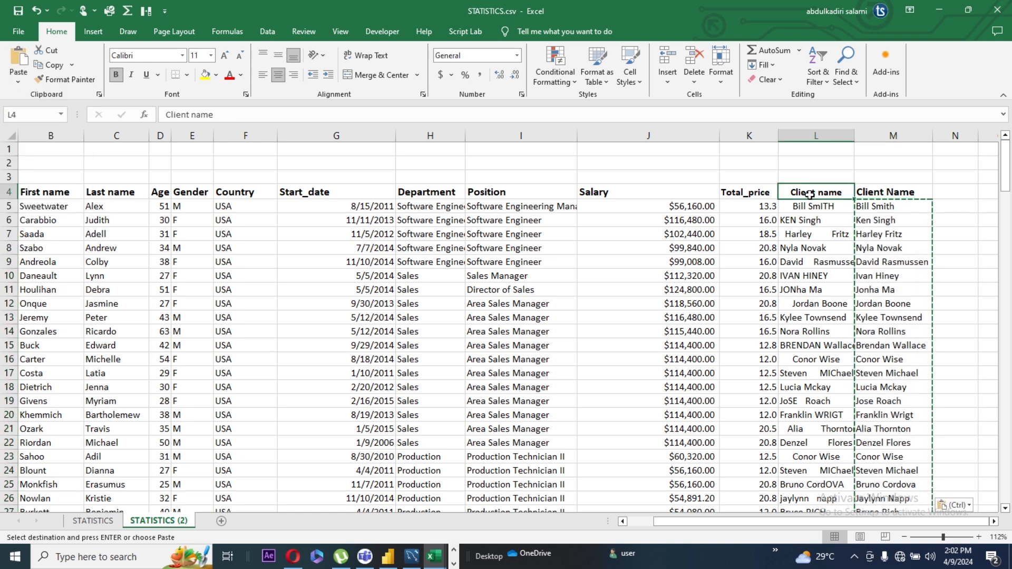
left_click(814, 132)
key("Escape")
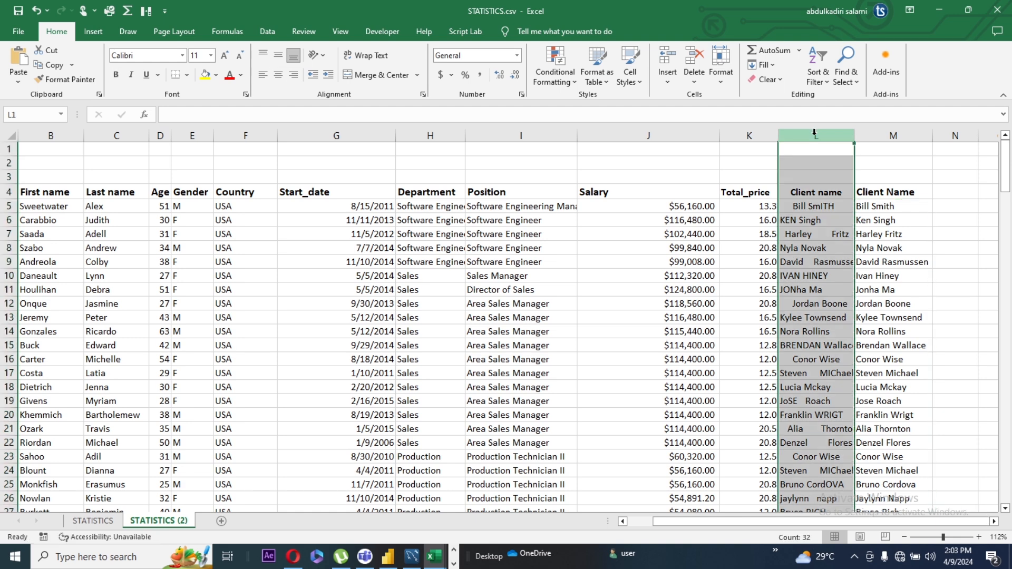